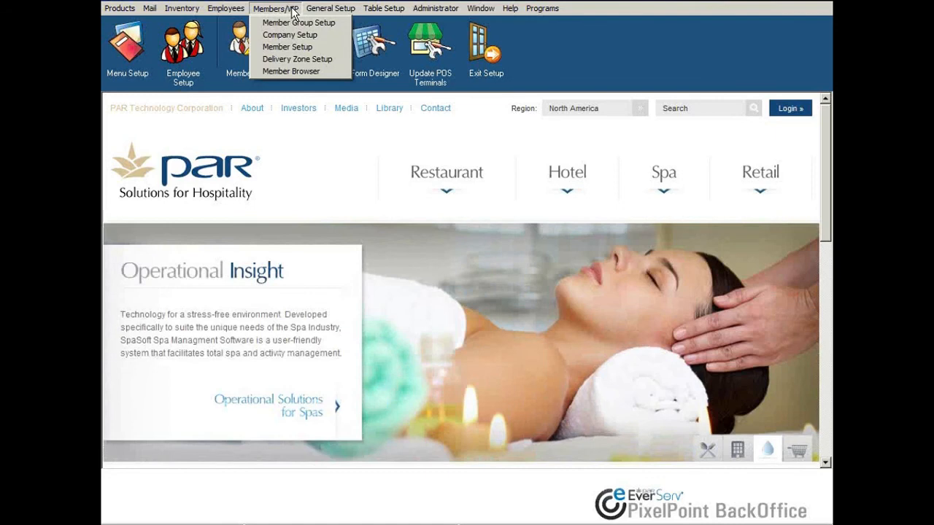
Step: Open the Member Setup form for viewing and close it again
{"action": "left_click", "coordinate": [281, 48]}
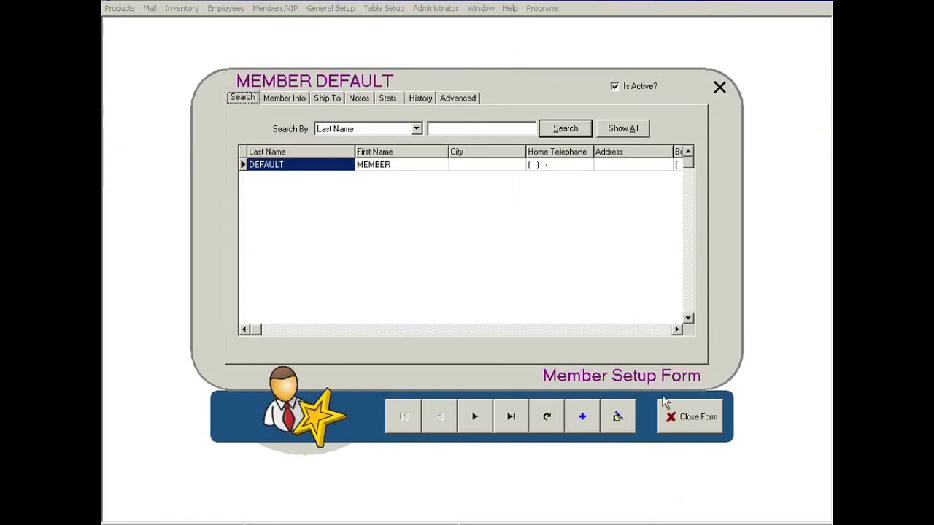
{"action": "left_click", "coordinate": [693, 417]}
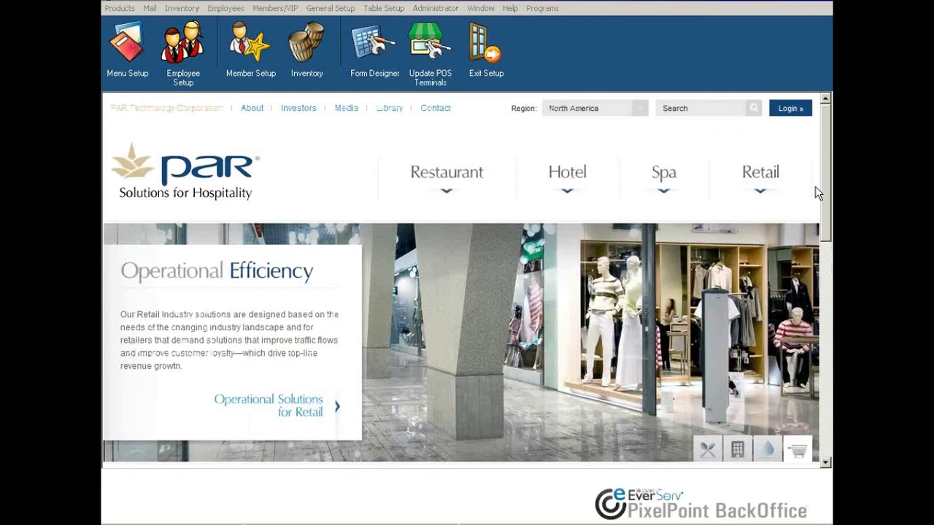
Step: Search the policies in Policy Setup for "member" and read the description of the PixelMapInterface policy
{"action": "mouse_move", "coordinate": [567, 169]}
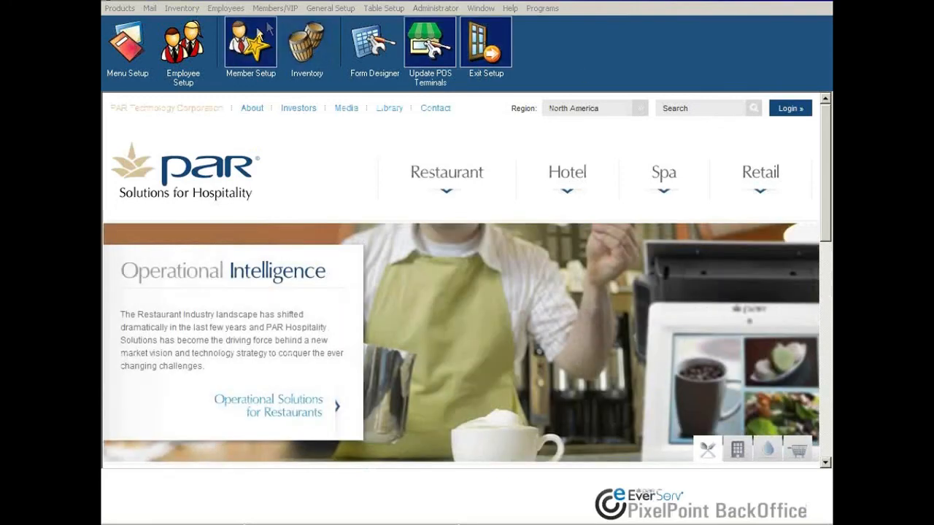
{"action": "left_click", "coordinate": [445, 9]}
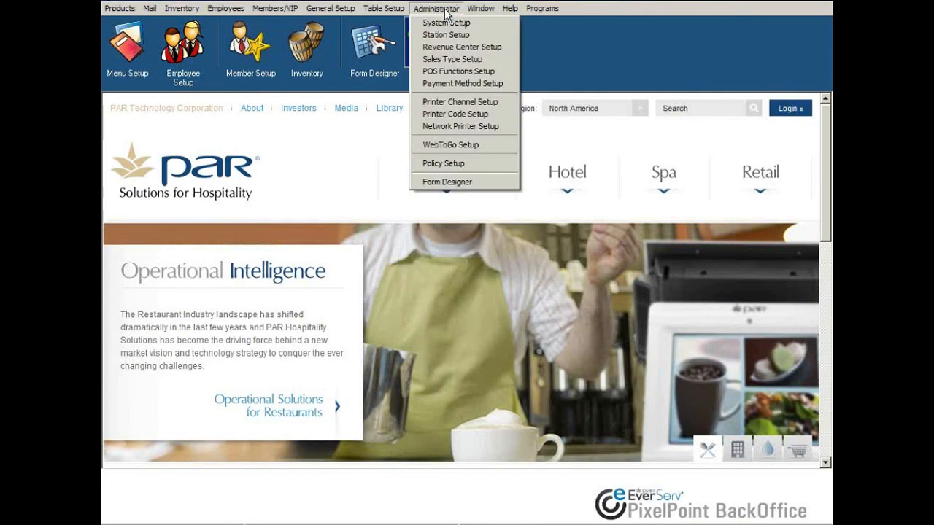
{"action": "left_click", "coordinate": [458, 163]}
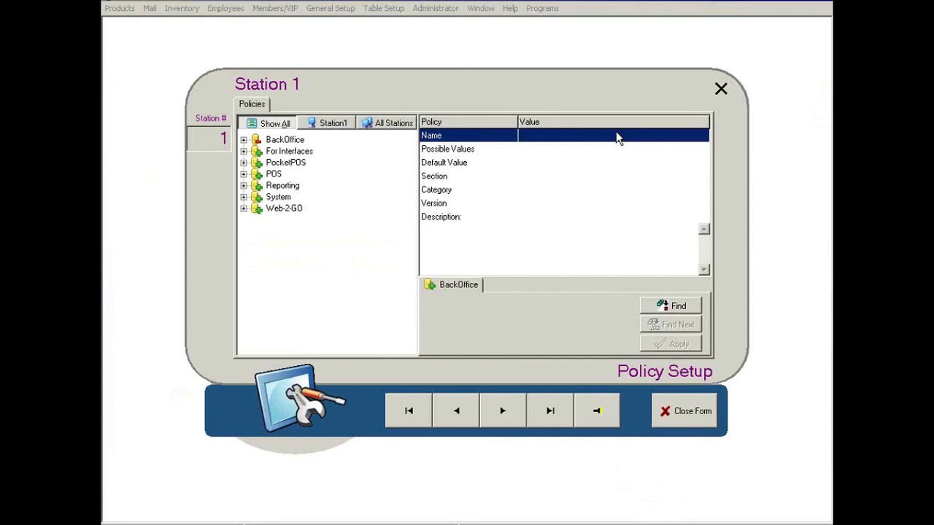
{"action": "left_click", "coordinate": [662, 307]}
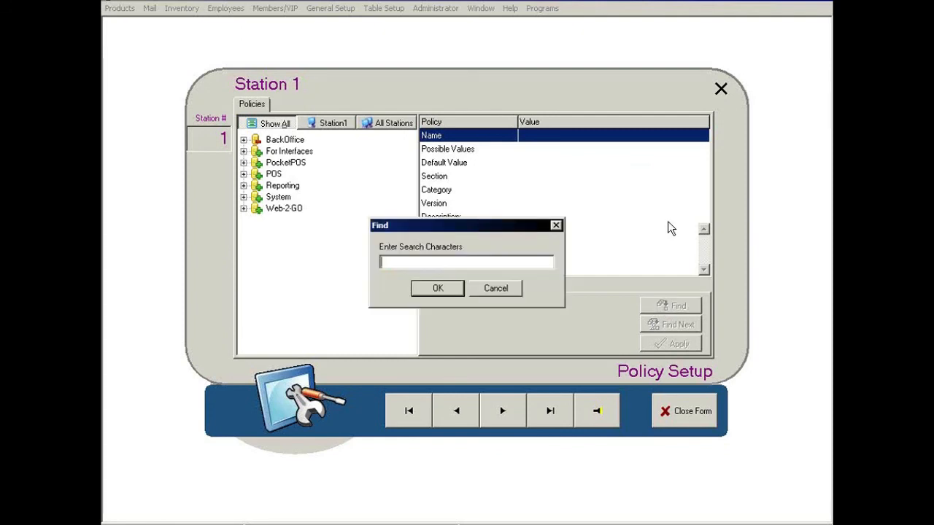
{"action": "type", "text": "member"}
{"action": "left_click", "coordinate": [432, 288]}
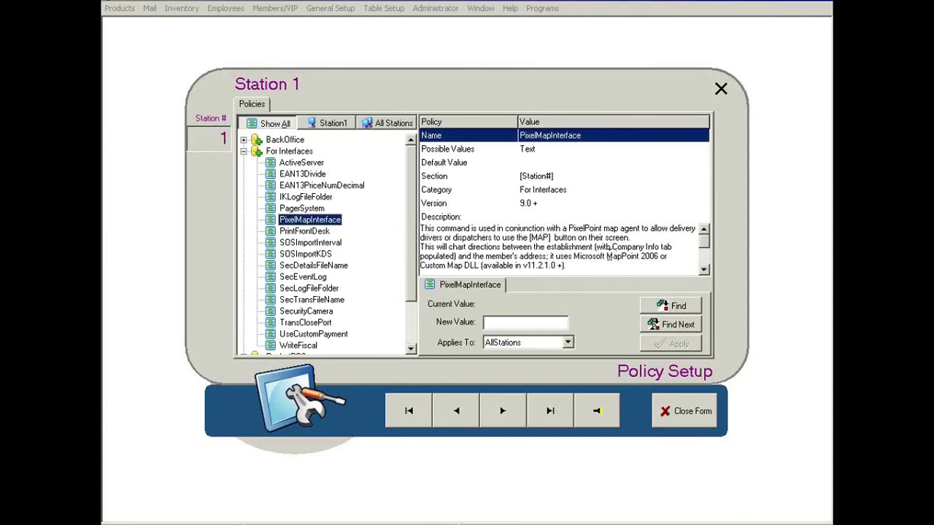
{"action": "left_click_drag", "start_coordinate": [606, 256], "coordinate": [648, 256]}
{"action": "left_click", "coordinate": [659, 257]}
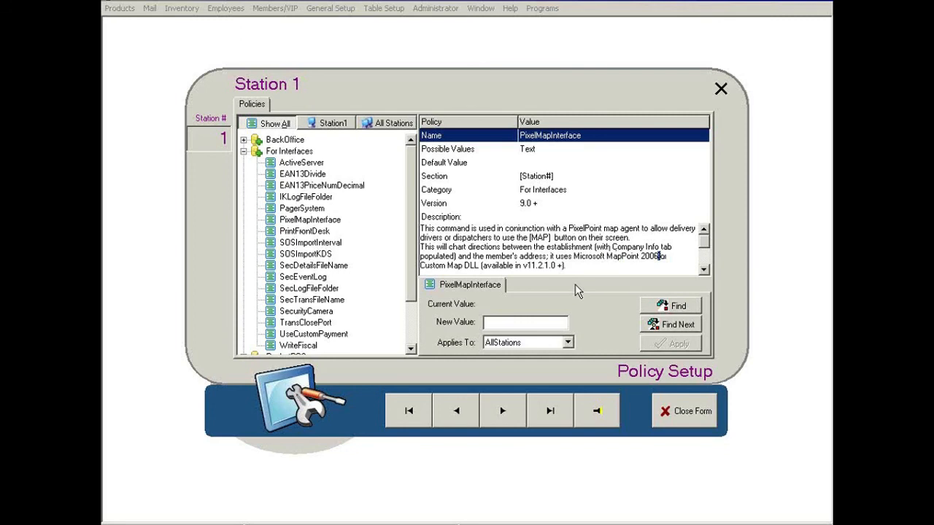
Step: Review the remaining policies matching "member", from AllowLoyaltyForExpiredMembers through VerifyMemberPicture, and close Policy Setup
{"action": "left_click", "coordinate": [668, 324]}
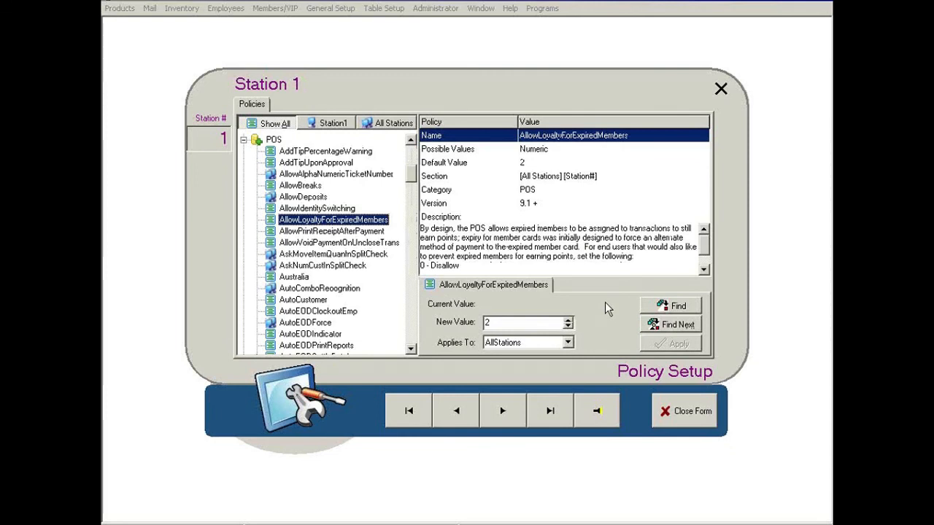
{"action": "left_click", "coordinate": [670, 327]}
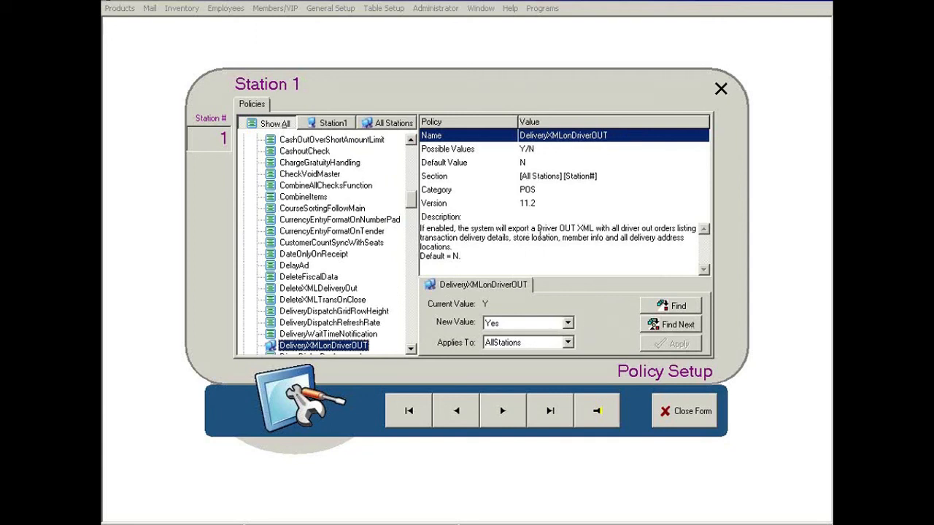
{"action": "left_click", "coordinate": [676, 324]}
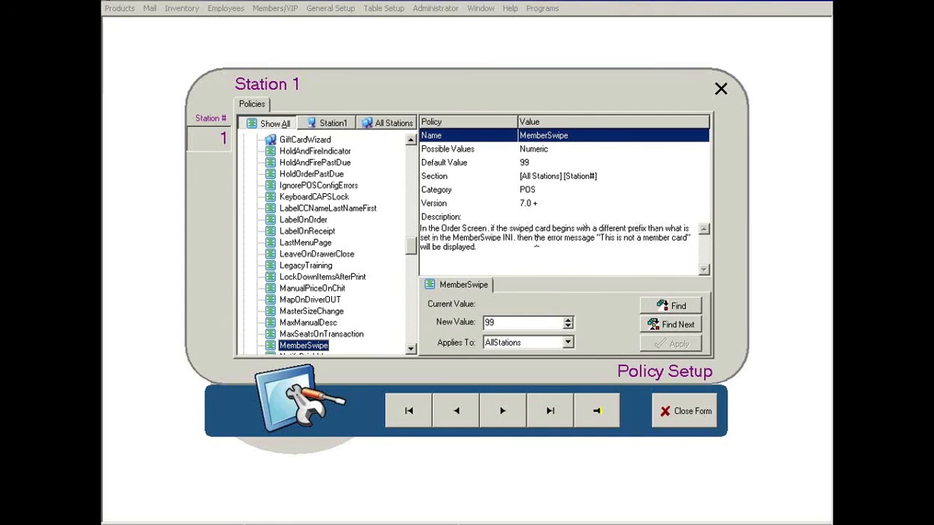
{"action": "left_click", "coordinate": [670, 326]}
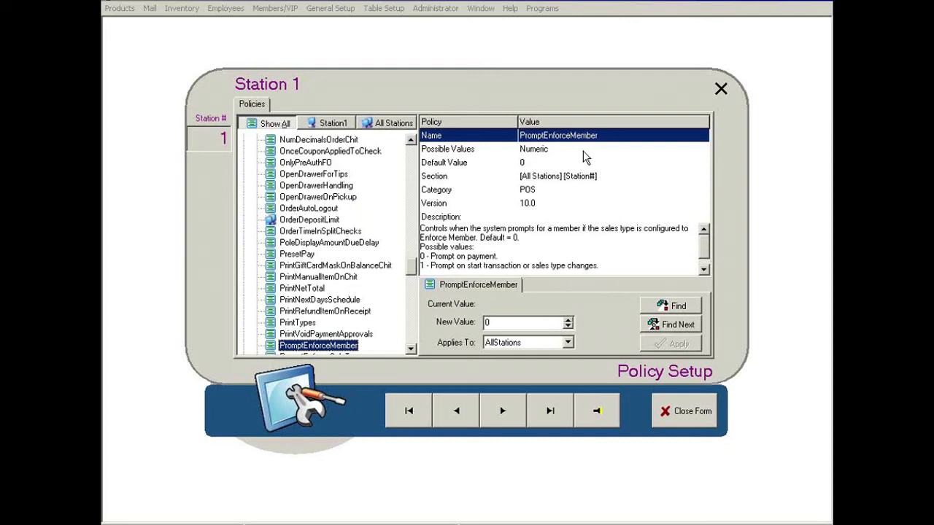
{"action": "left_click", "coordinate": [654, 329]}
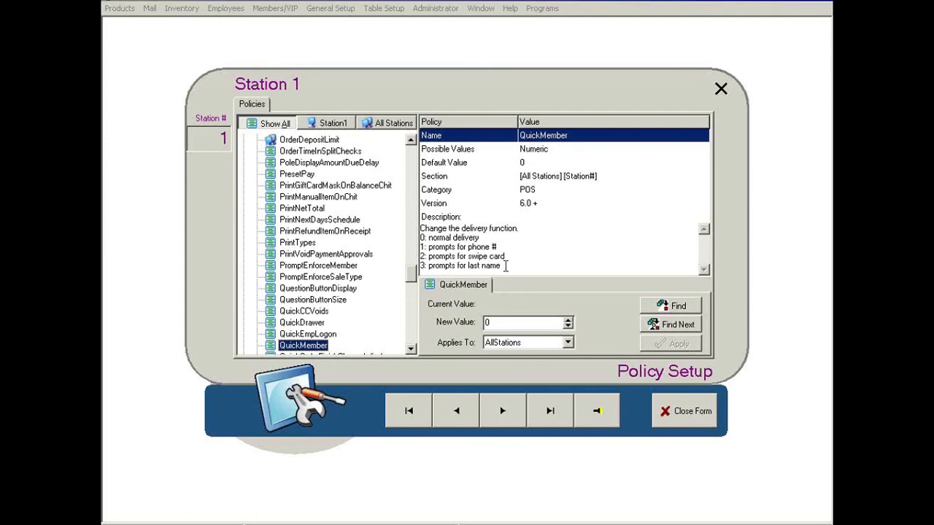
{"action": "left_click", "coordinate": [669, 325]}
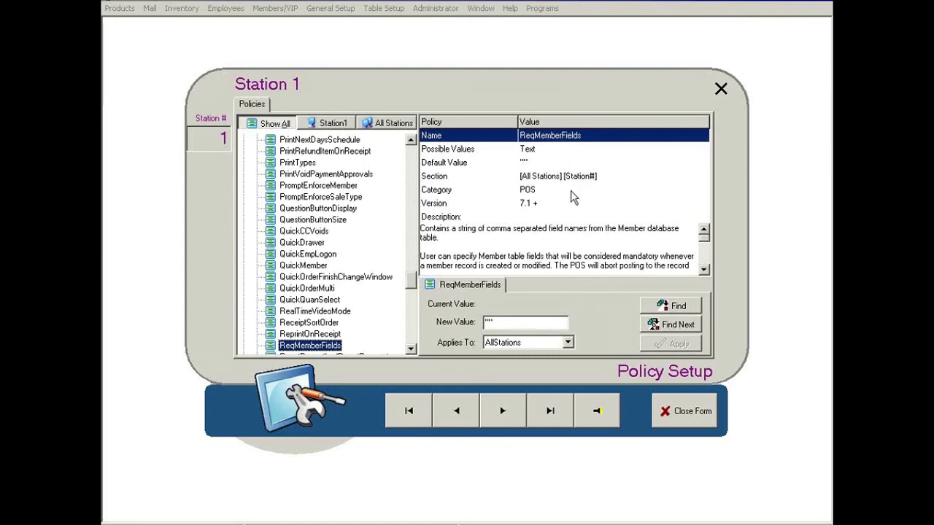
{"action": "left_click", "coordinate": [670, 324]}
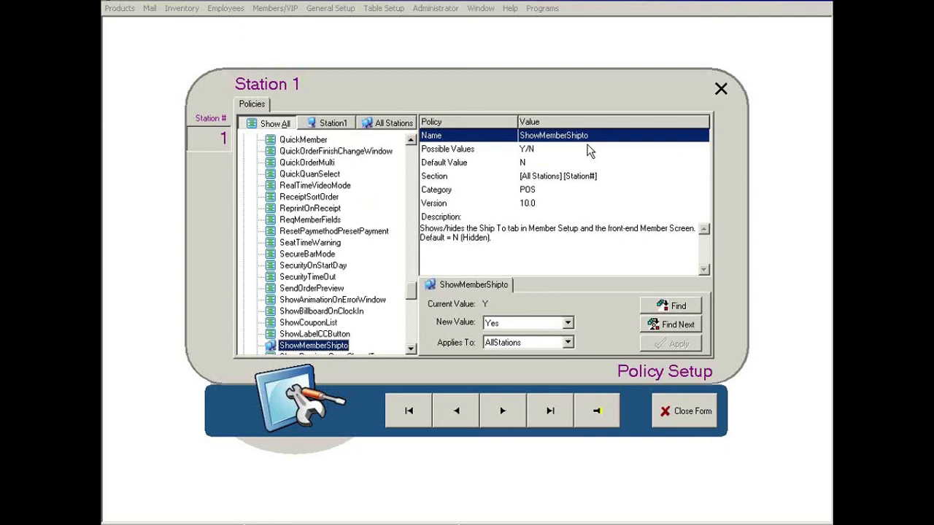
{"action": "left_click", "coordinate": [666, 330]}
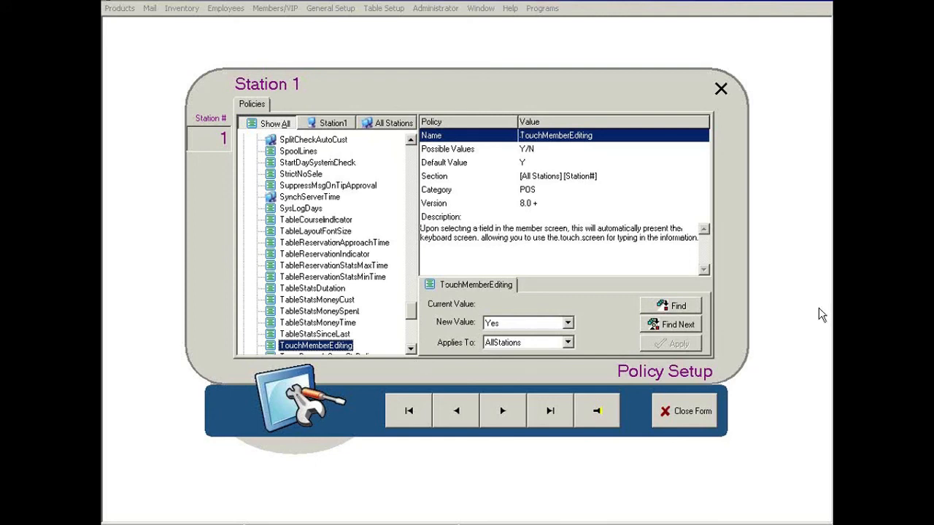
{"action": "left_click", "coordinate": [653, 328]}
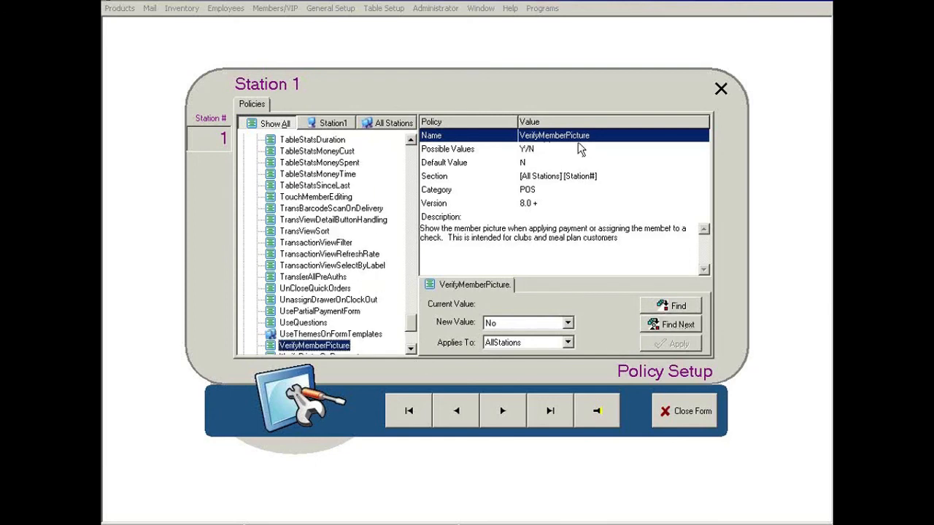
{"action": "left_click", "coordinate": [652, 326]}
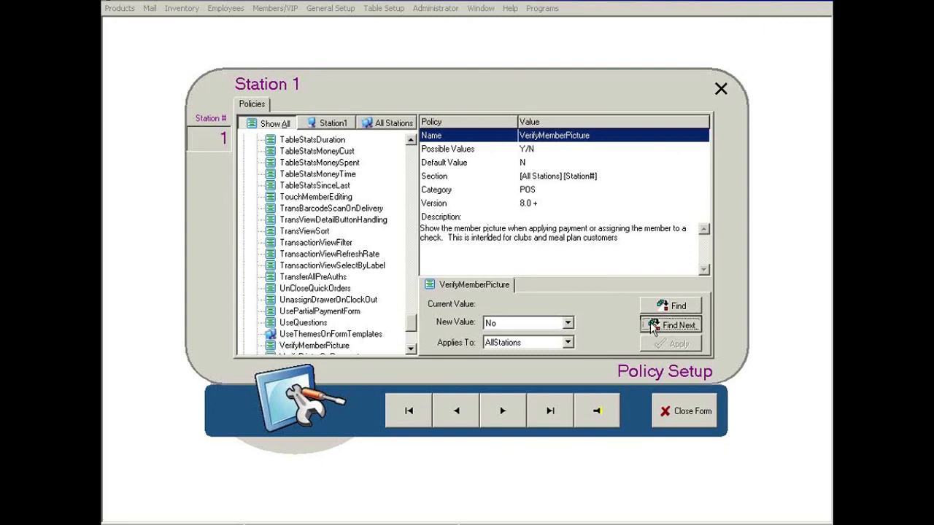
{"action": "left_click", "coordinate": [699, 412]}
Step: View the Member Group Setup and Company Setup forms one after the other, closing each
{"action": "left_click", "coordinate": [274, 9]}
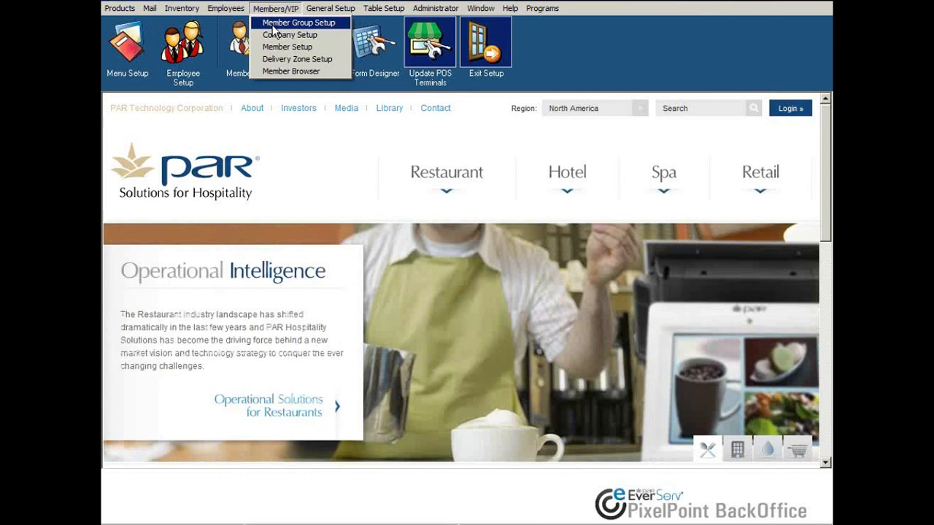
{"action": "left_click", "coordinate": [274, 26]}
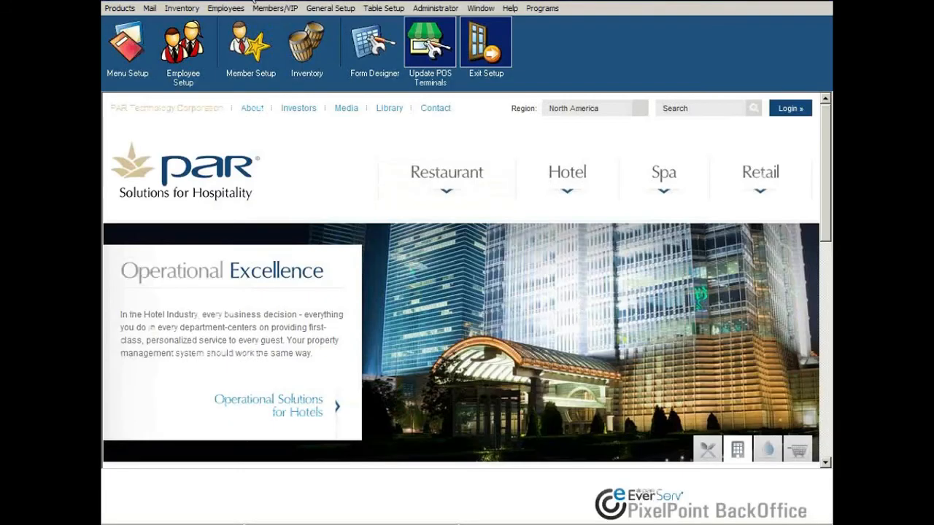
{"action": "left_click", "coordinate": [321, 9]}
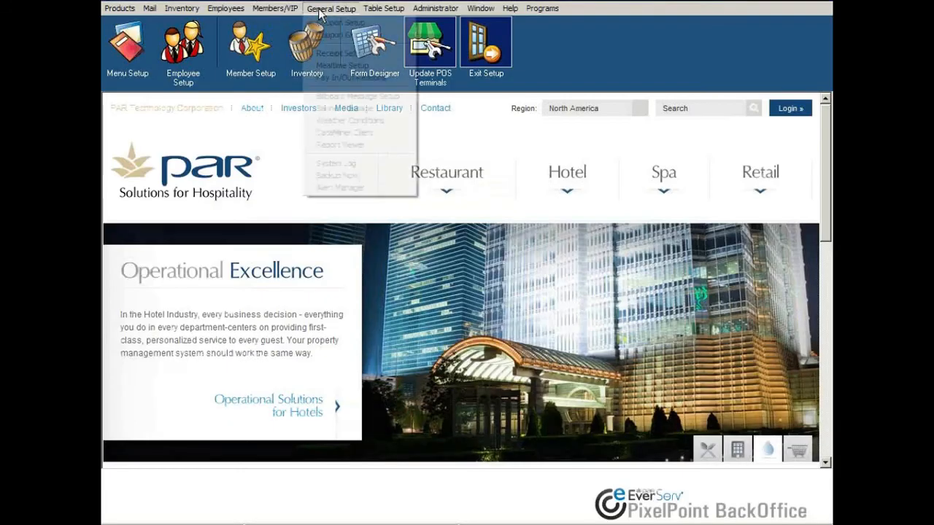
{"action": "left_click", "coordinate": [281, 34]}
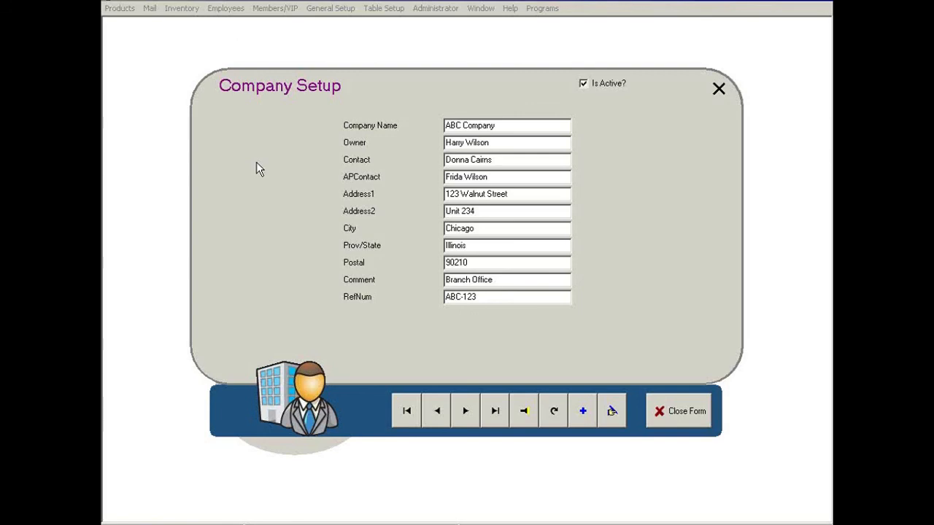
{"action": "left_click", "coordinate": [686, 411]}
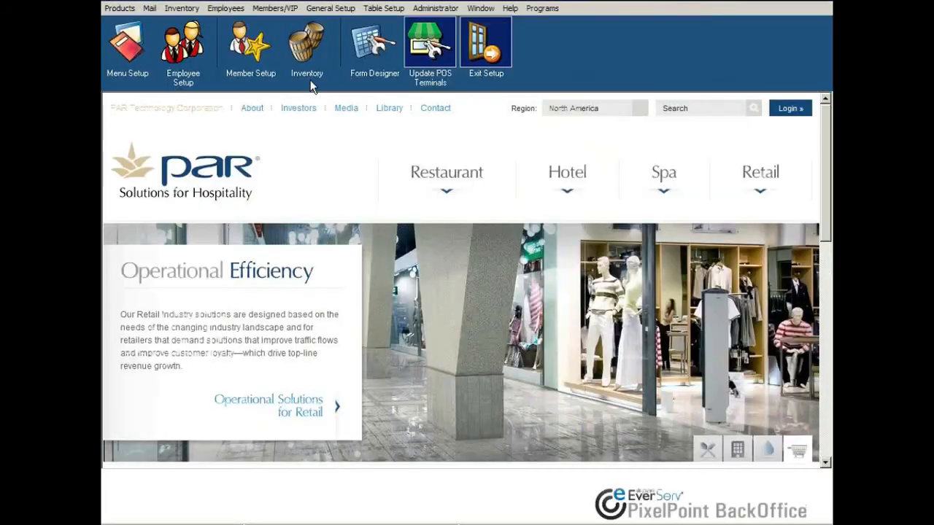
Step: View the Delivery Zones form from the member settings and close it
{"action": "left_click", "coordinate": [272, 9]}
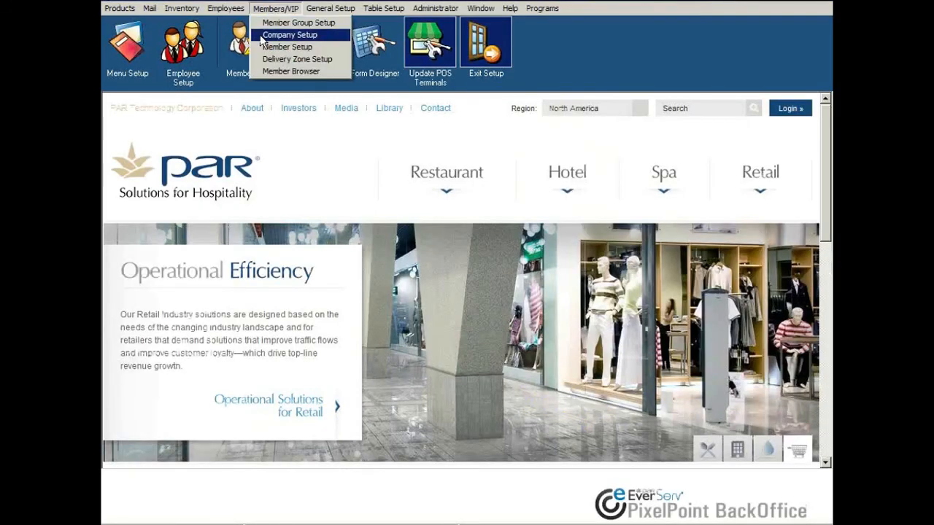
{"action": "left_click", "coordinate": [264, 59]}
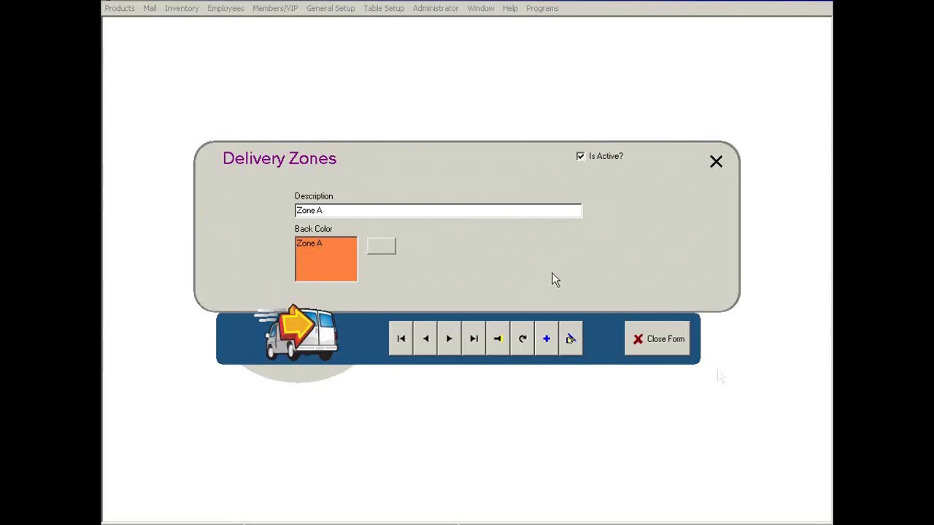
{"action": "left_click", "coordinate": [635, 349]}
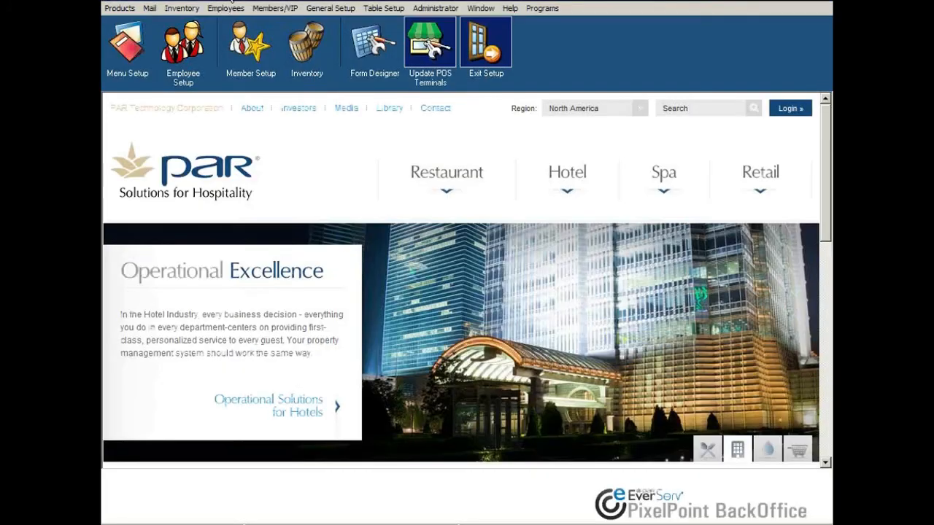
Step: View the filters and export options in the Member Browser and close it
{"action": "left_click", "coordinate": [263, 8]}
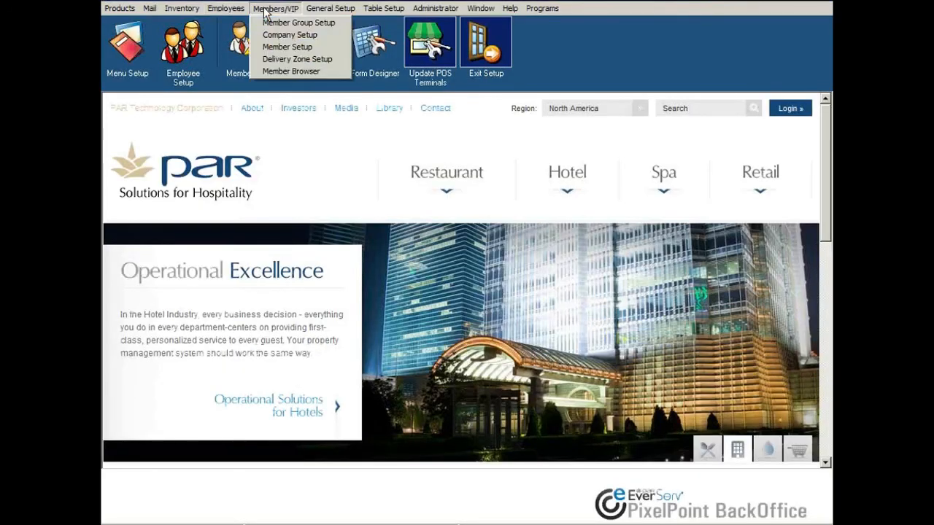
{"action": "left_click", "coordinate": [268, 73]}
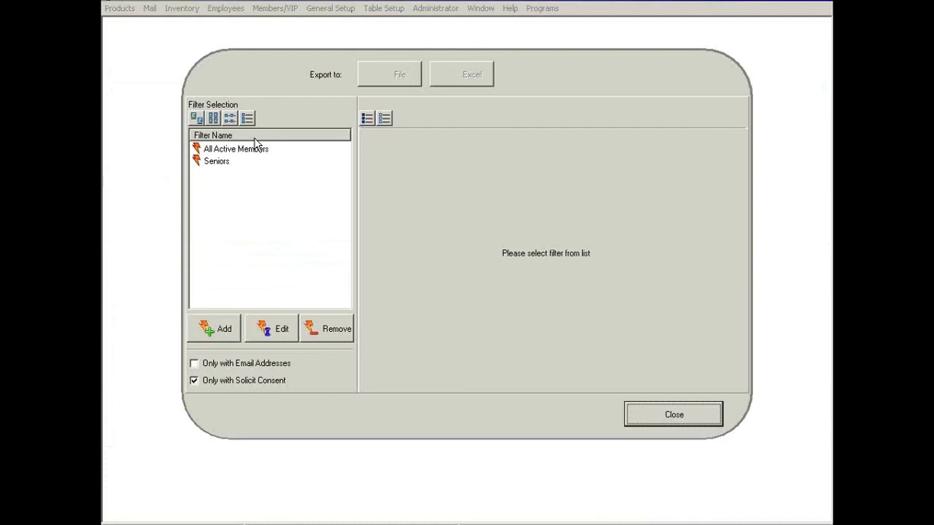
{"action": "left_click", "coordinate": [648, 422]}
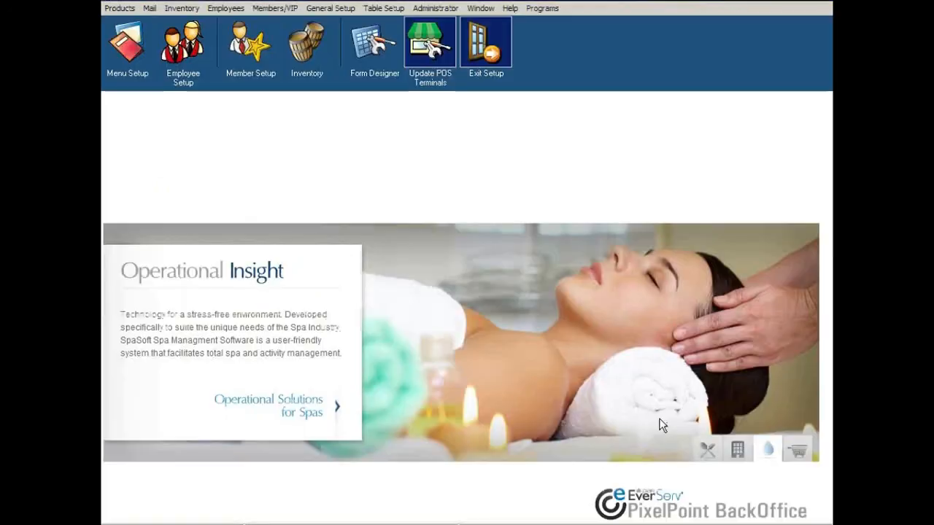
Step: Open the Member Setup form and examine the Search By criteria and the search text field, keeping Last Name as the criterion
{"action": "left_click", "coordinate": [272, 9]}
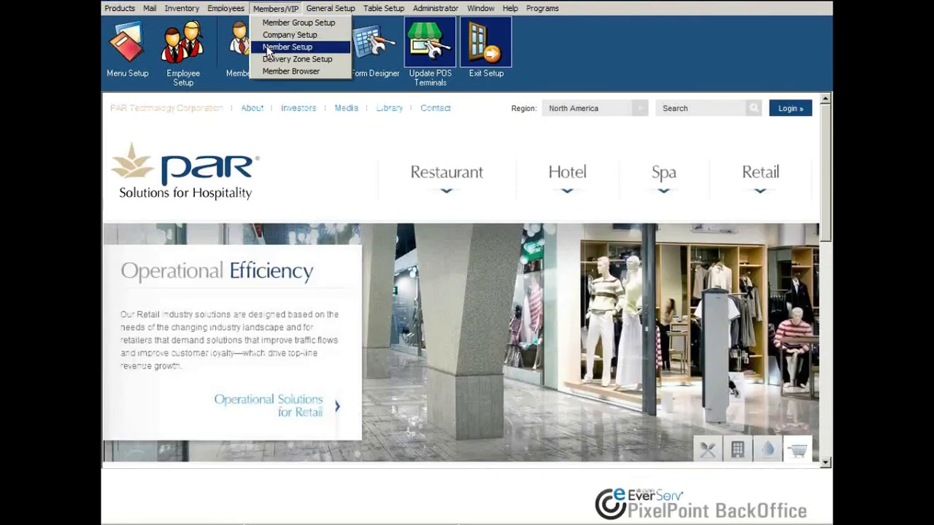
{"action": "left_click", "coordinate": [278, 46]}
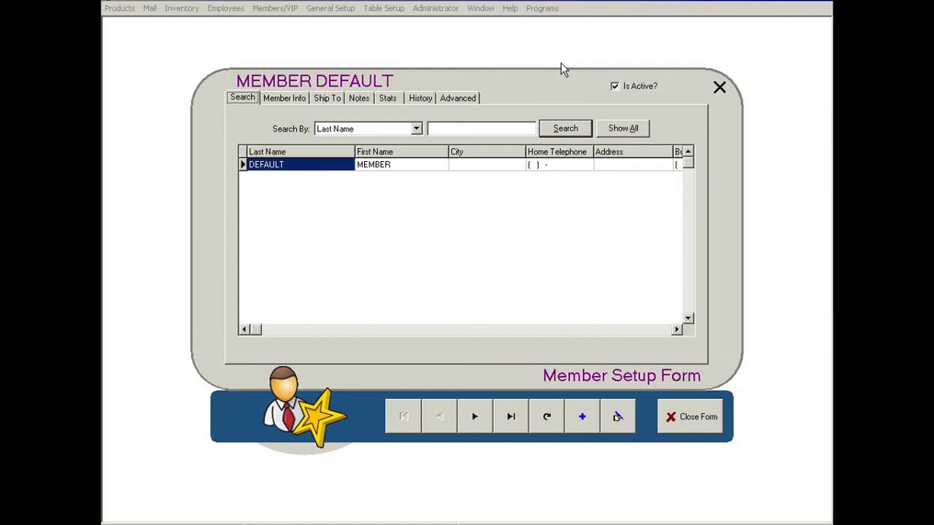
{"action": "left_click", "coordinate": [416, 129]}
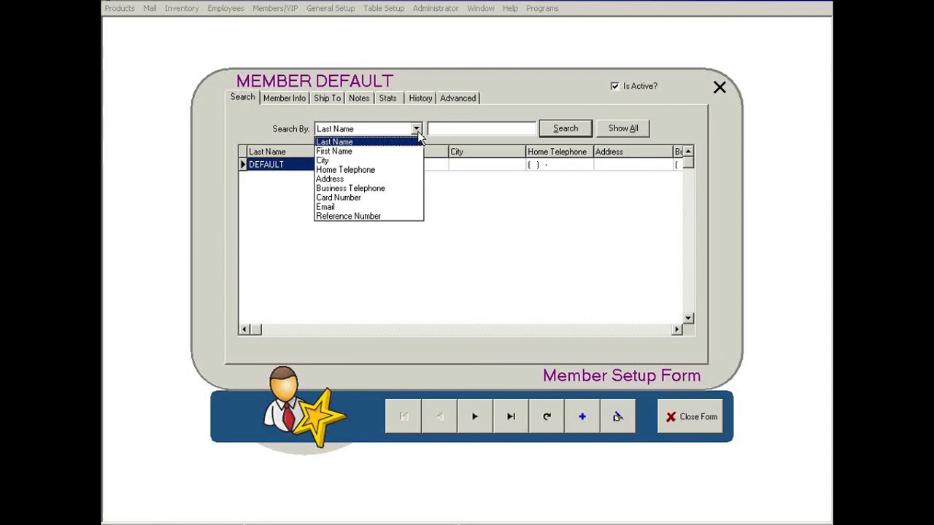
{"action": "left_click", "coordinate": [418, 131]}
{"action": "left_click", "coordinate": [416, 129]}
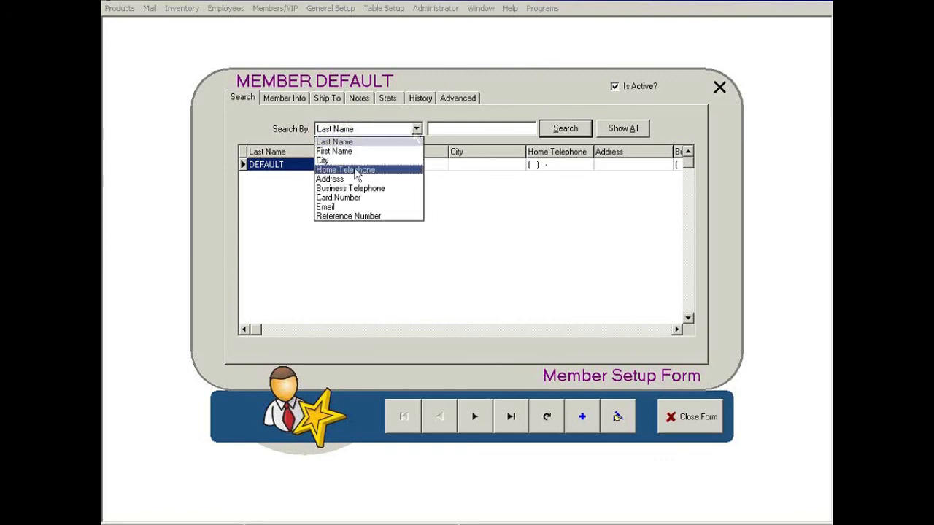
{"action": "left_click", "coordinate": [512, 296]}
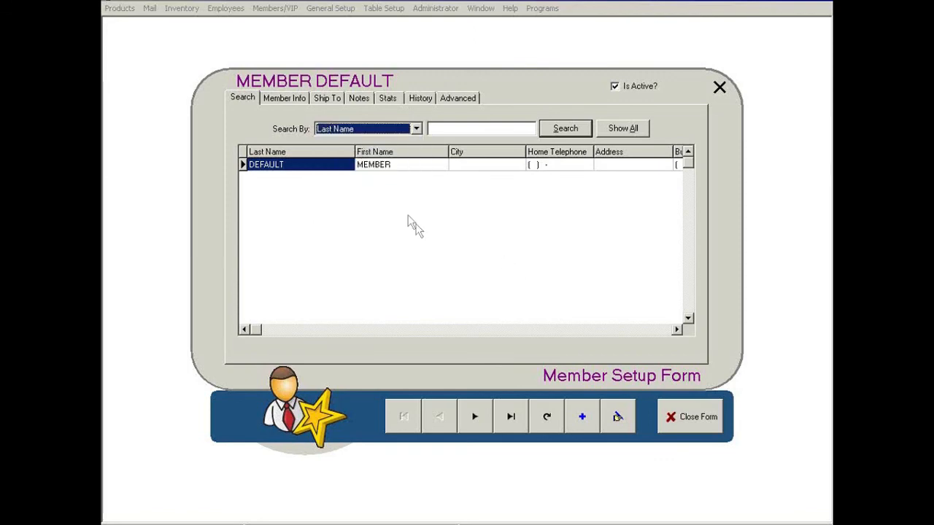
{"action": "left_click", "coordinate": [487, 128]}
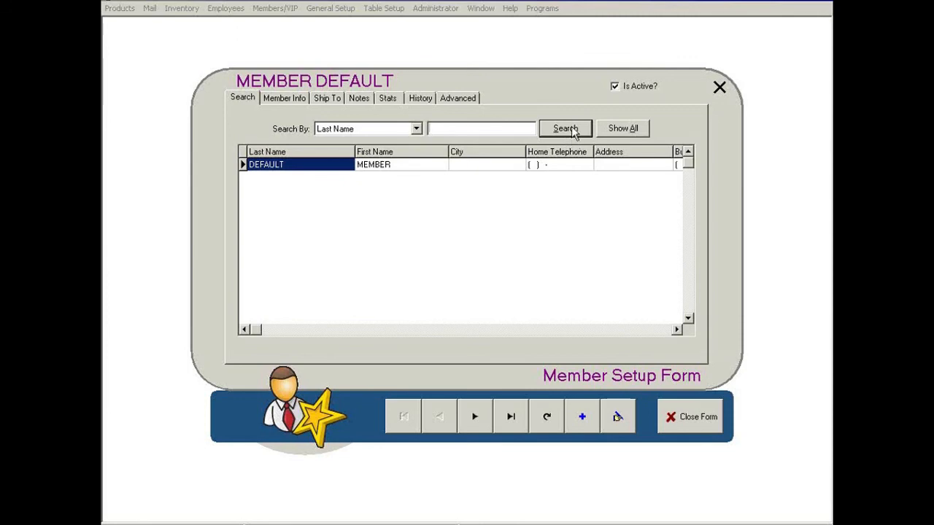
Step: List all members and view the Member Info fields of the default member
{"action": "left_click", "coordinate": [623, 129]}
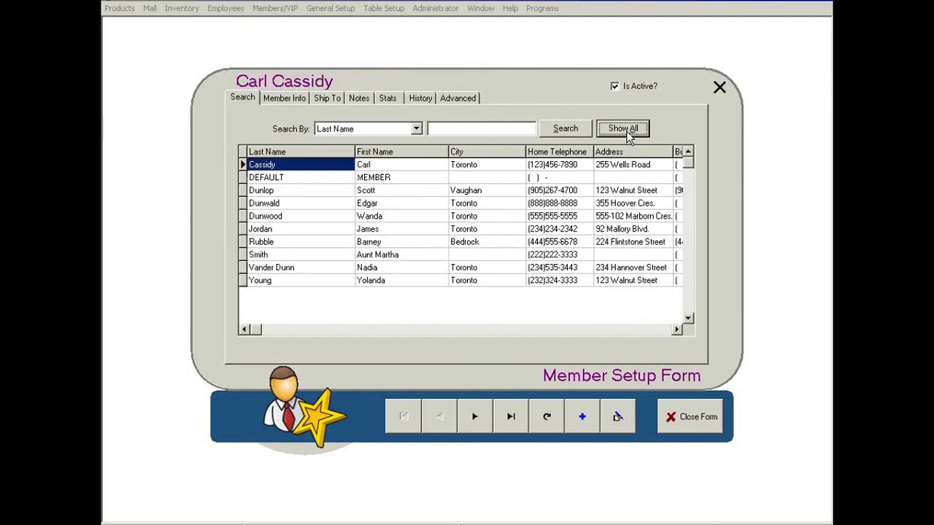
{"action": "left_click", "coordinate": [291, 178]}
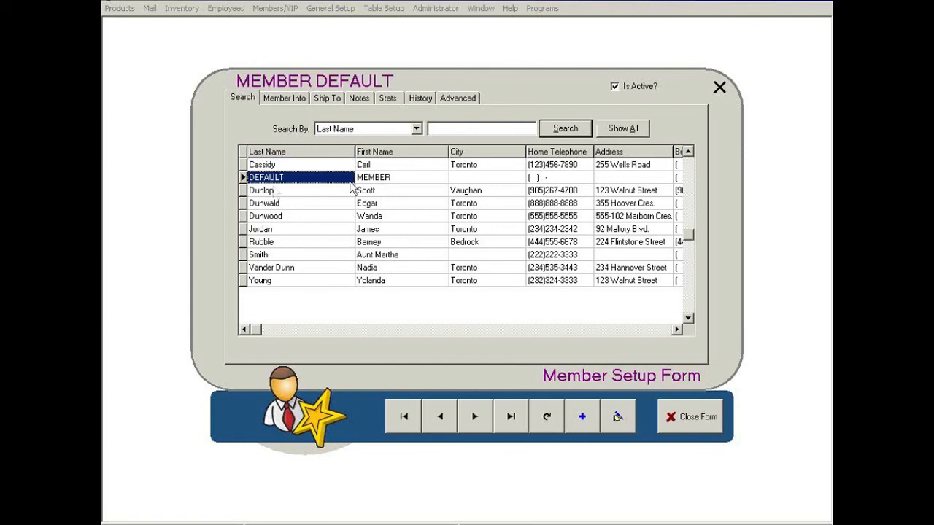
{"action": "left_click", "coordinate": [271, 102]}
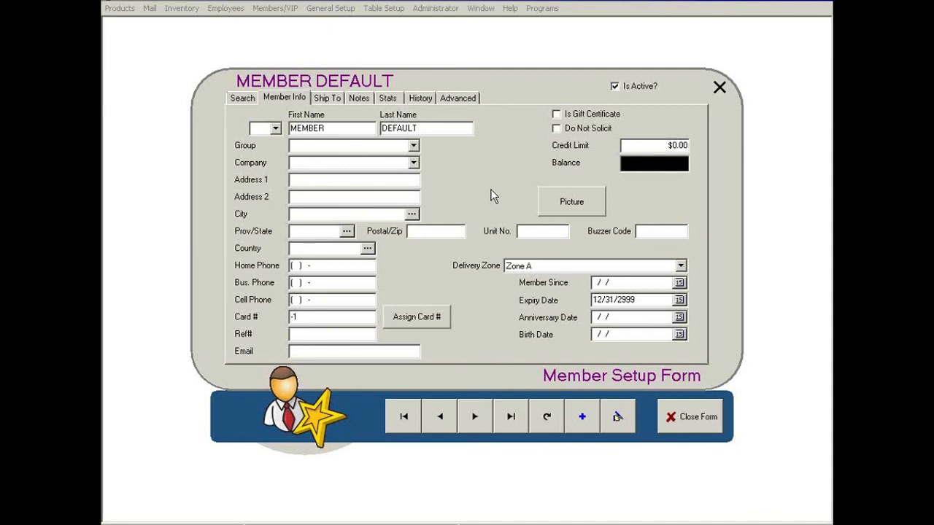
Step: Enter Chicago as the default member's city and cancel the changes
{"action": "left_click", "coordinate": [341, 214]}
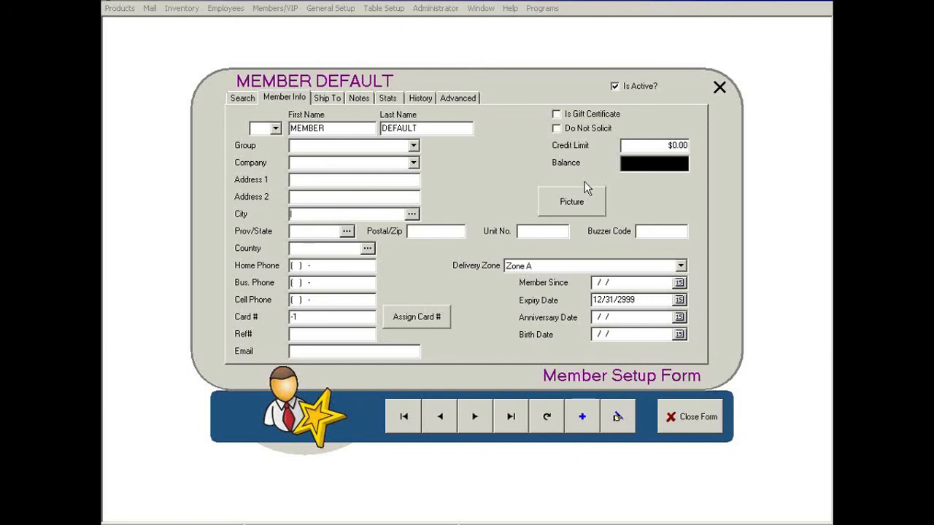
{"action": "type", "text": "Chicago"}
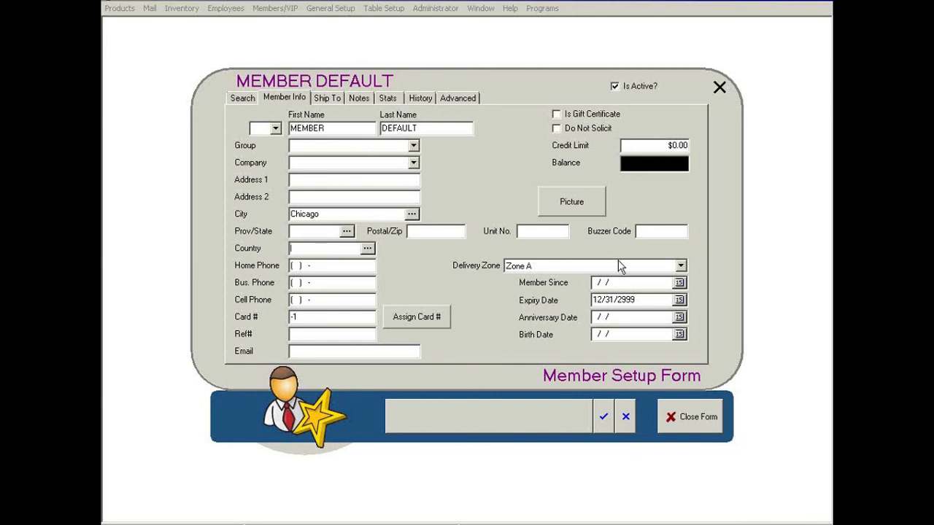
{"action": "left_click", "coordinate": [625, 417]}
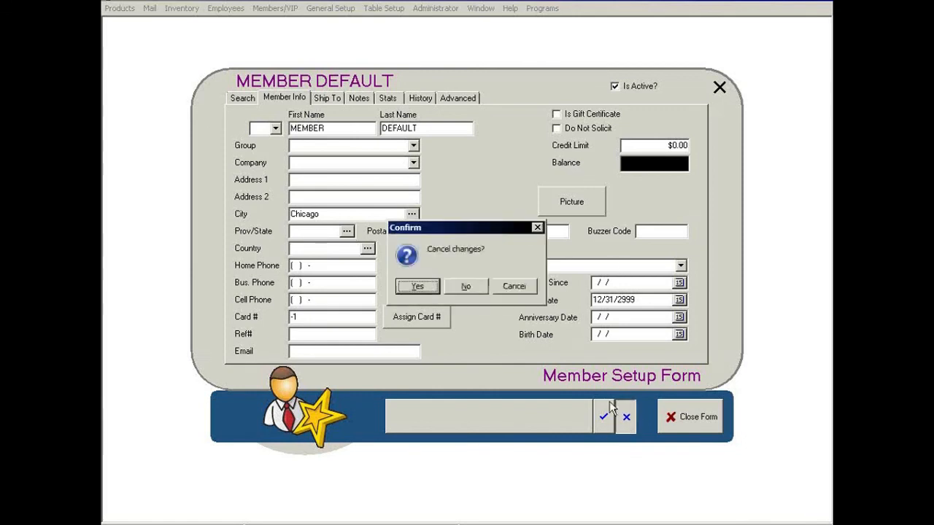
{"action": "left_click", "coordinate": [430, 289]}
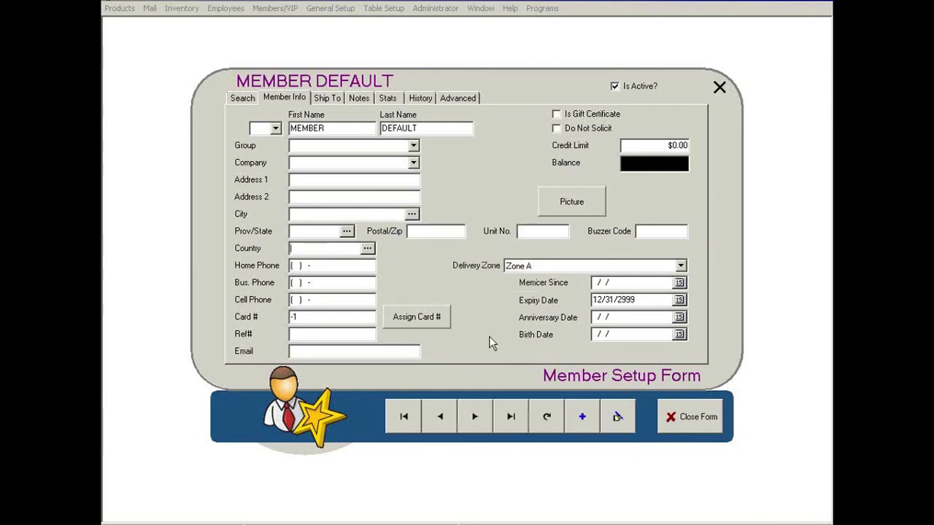
Step: Return to the member list and open the Member Info of the member located in Vaughan
{"action": "left_click", "coordinate": [234, 98]}
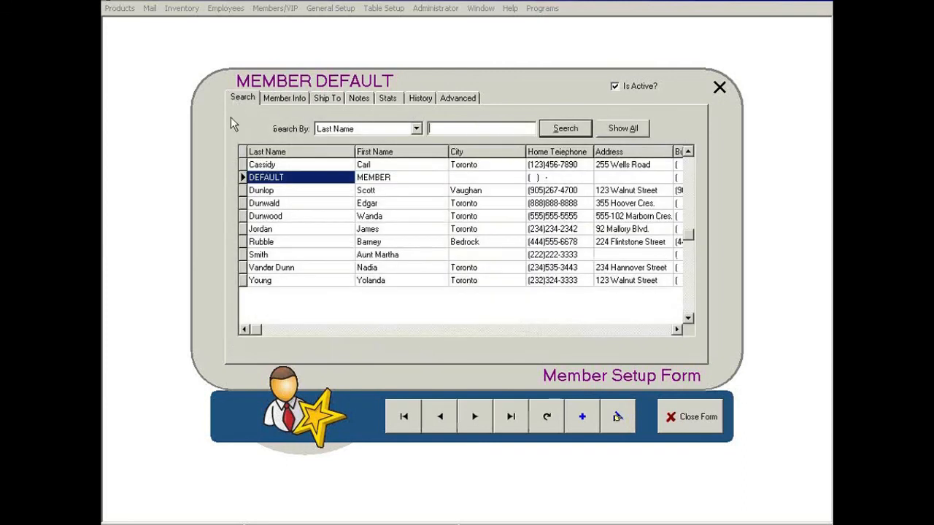
{"action": "left_click", "coordinate": [277, 190]}
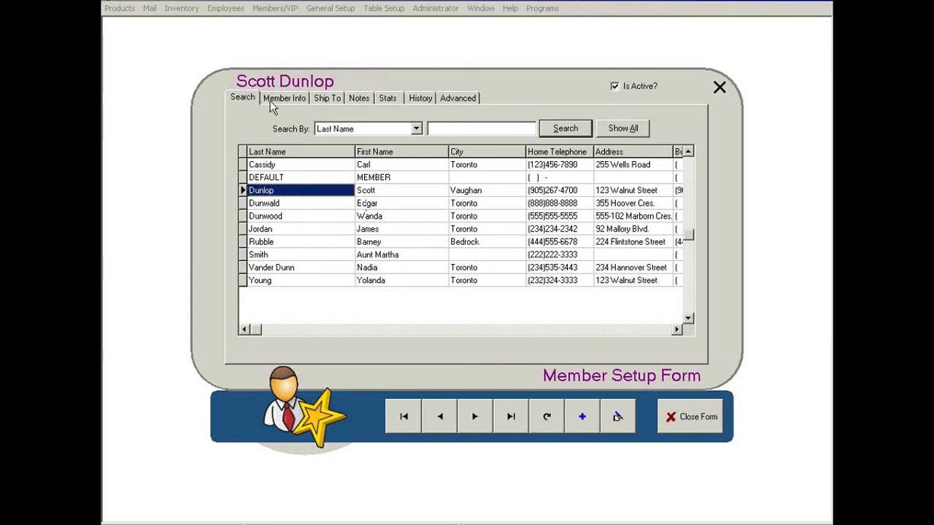
{"action": "left_click", "coordinate": [288, 100]}
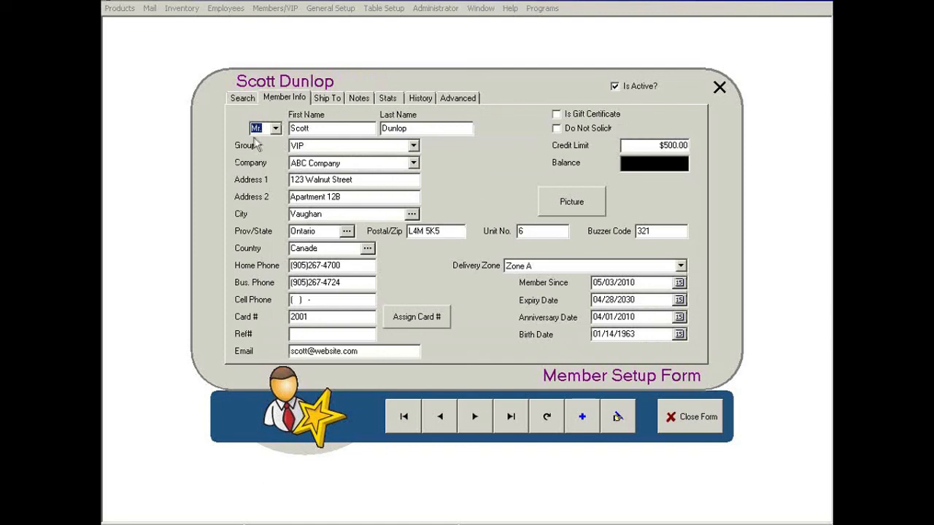
Step: View the title, Group and Company choices in the member's information, keeping ABC Company as the company
{"action": "left_click", "coordinate": [276, 129]}
{"action": "left_click", "coordinate": [276, 129]}
{"action": "left_click", "coordinate": [414, 146]}
{"action": "left_click", "coordinate": [414, 147]}
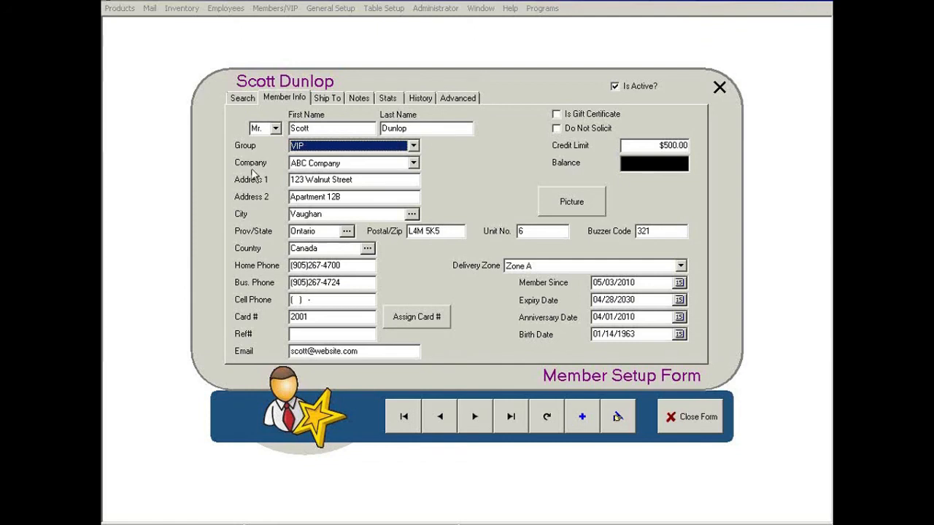
{"action": "left_click", "coordinate": [413, 163]}
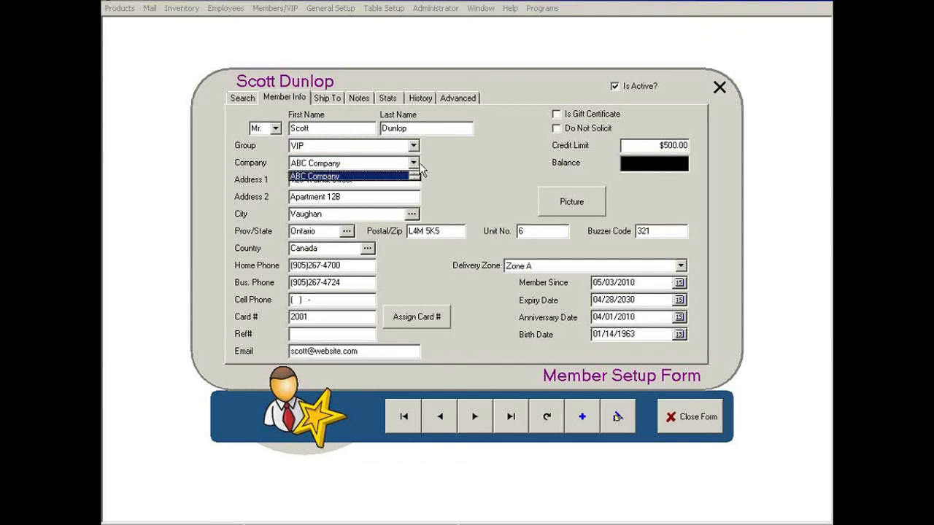
{"action": "left_click", "coordinate": [365, 172]}
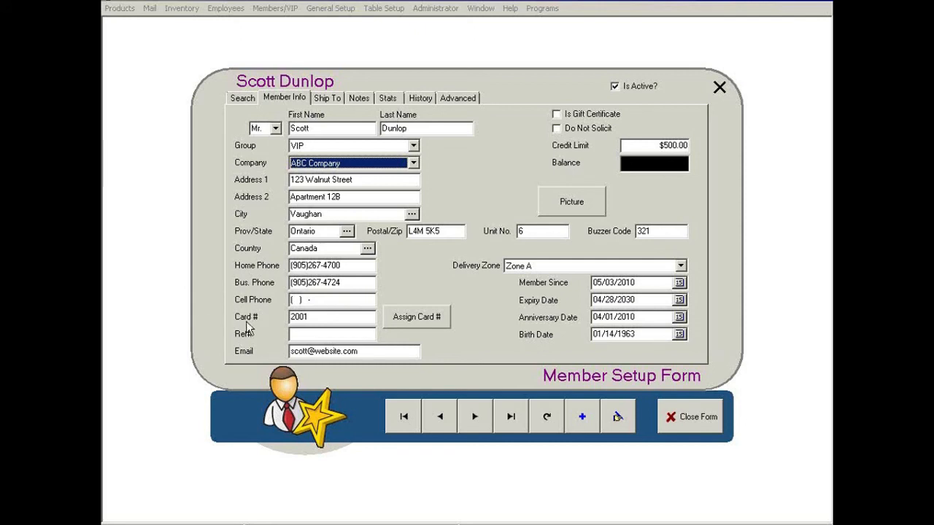
Step: Examine the member's Card #, Assign Card #, Ref# and Email fields without changing them
{"action": "left_click", "coordinate": [335, 319]}
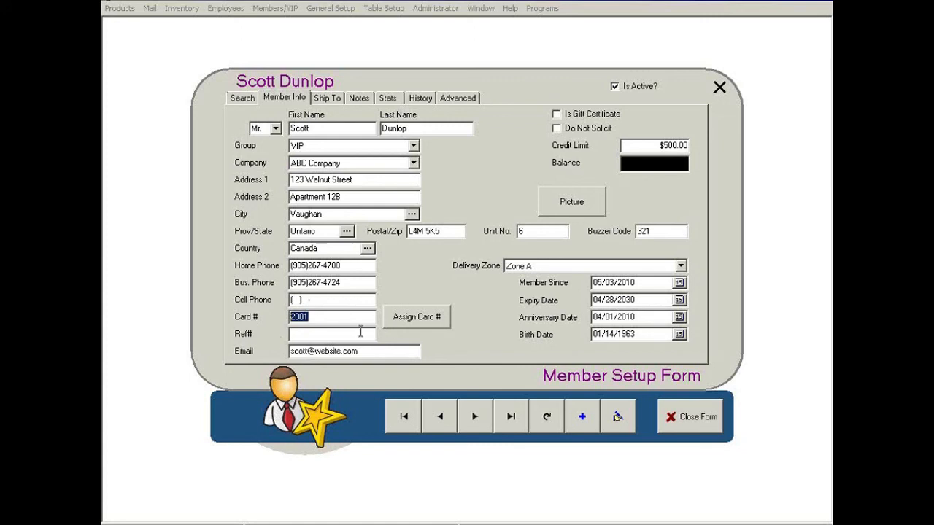
{"action": "left_click", "coordinate": [420, 321]}
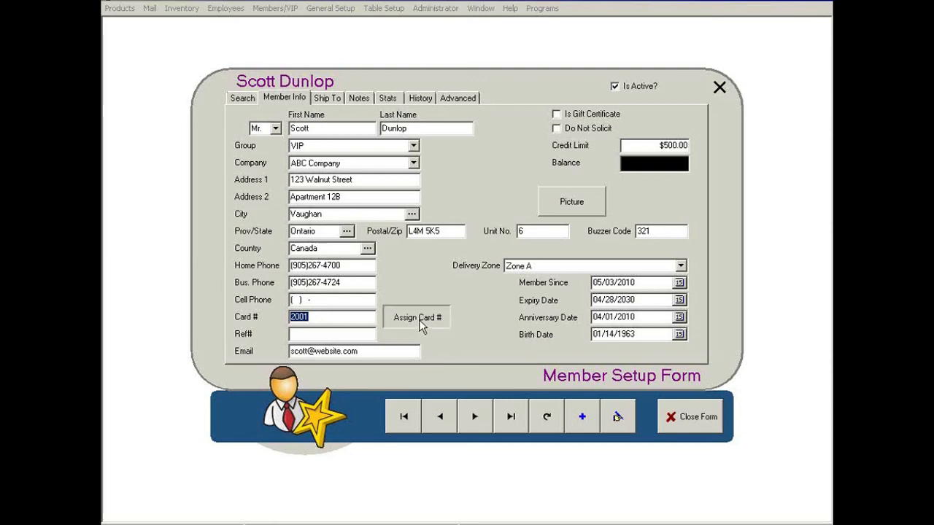
{"action": "left_click", "coordinate": [574, 314]}
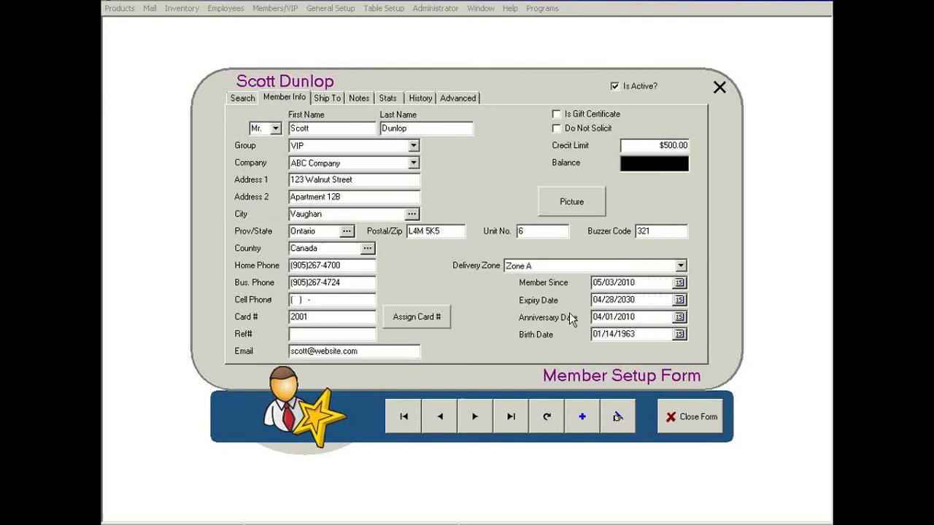
{"action": "double_click", "coordinate": [320, 318]}
{"action": "left_click", "coordinate": [327, 337]}
{"action": "key", "text": "Tab"}
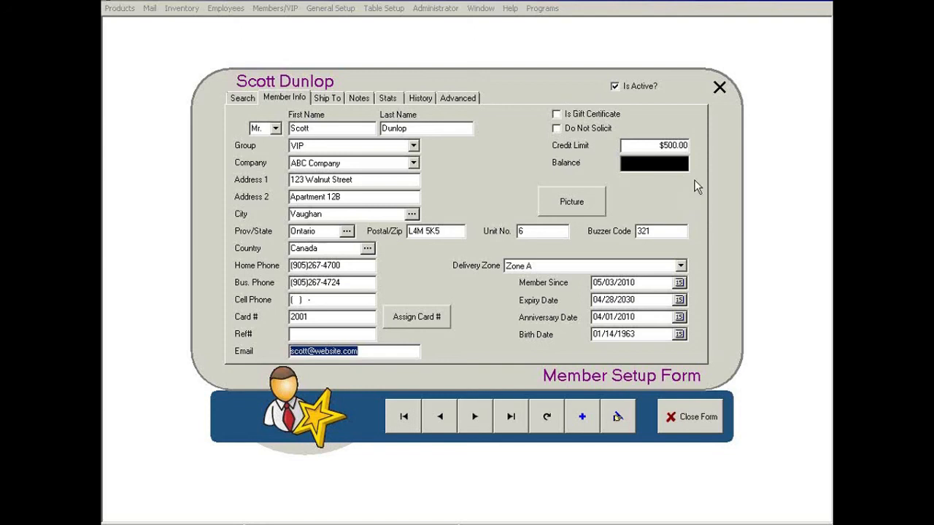
Step: Try the Is Gift Certificate option on the member and clear it again
{"action": "left_click", "coordinate": [556, 115]}
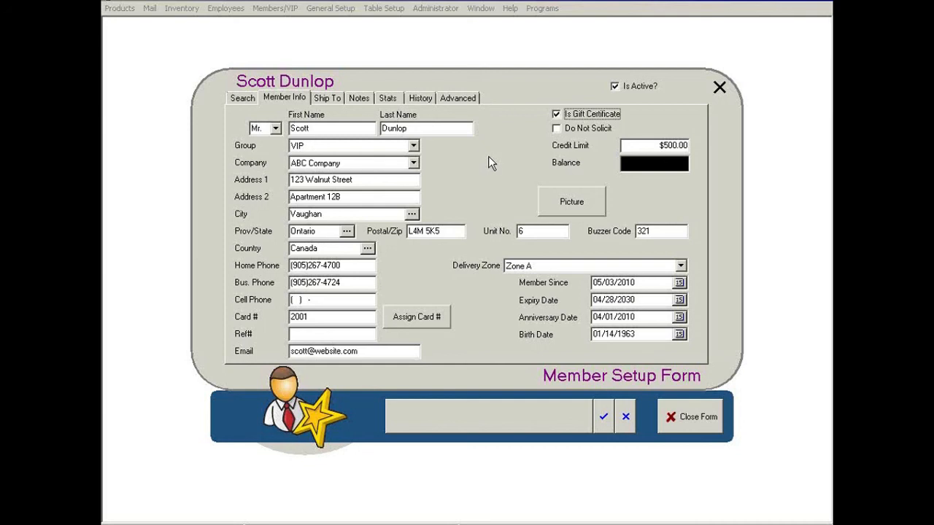
{"action": "left_click", "coordinate": [557, 114]}
{"action": "key", "text": "Tab"}
{"action": "left_click", "coordinate": [578, 134]}
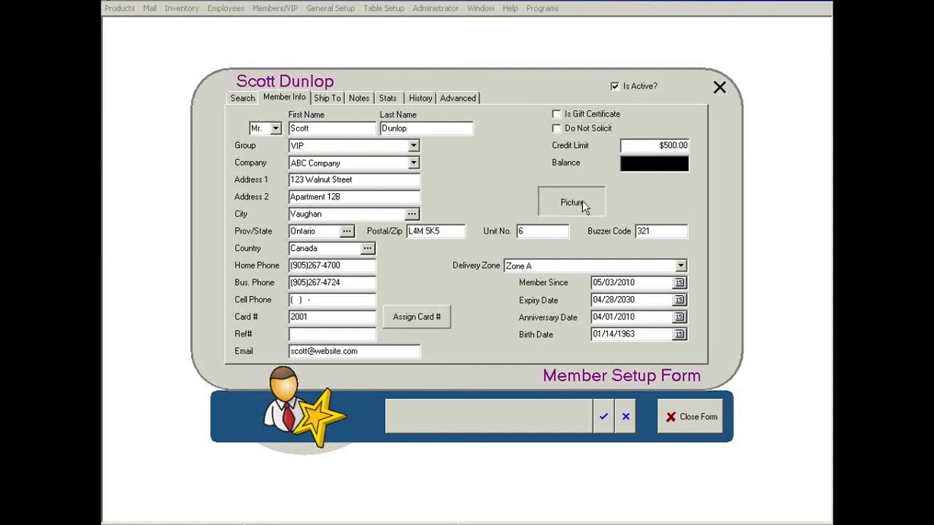
Step: View the member's picture form and close it, and view the Delivery Zone choices, keeping Zone A
{"action": "left_click", "coordinate": [582, 201]}
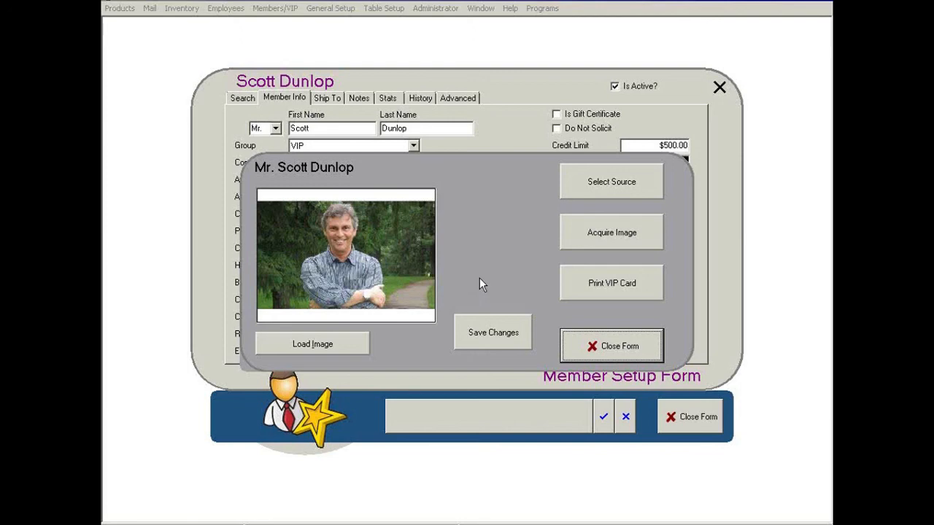
{"action": "left_click", "coordinate": [599, 346]}
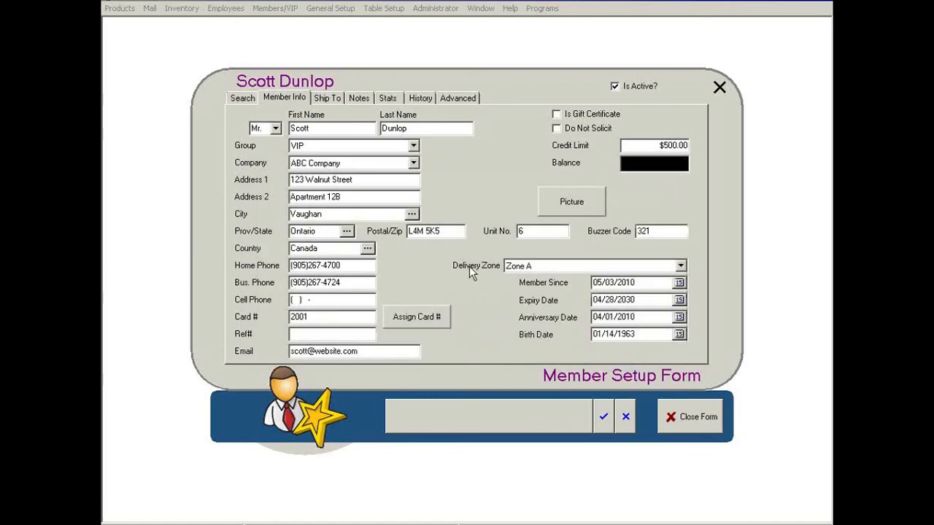
{"action": "left_click", "coordinate": [681, 266]}
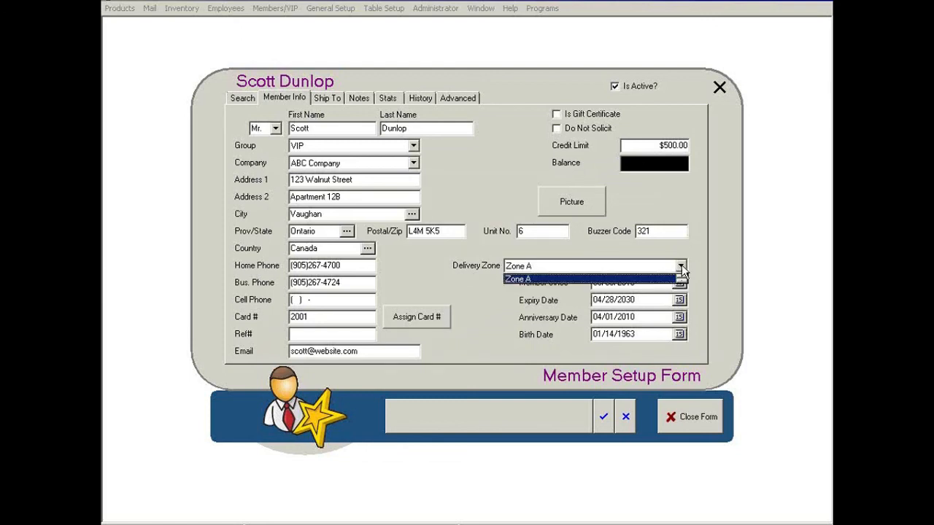
{"action": "left_click", "coordinate": [681, 268]}
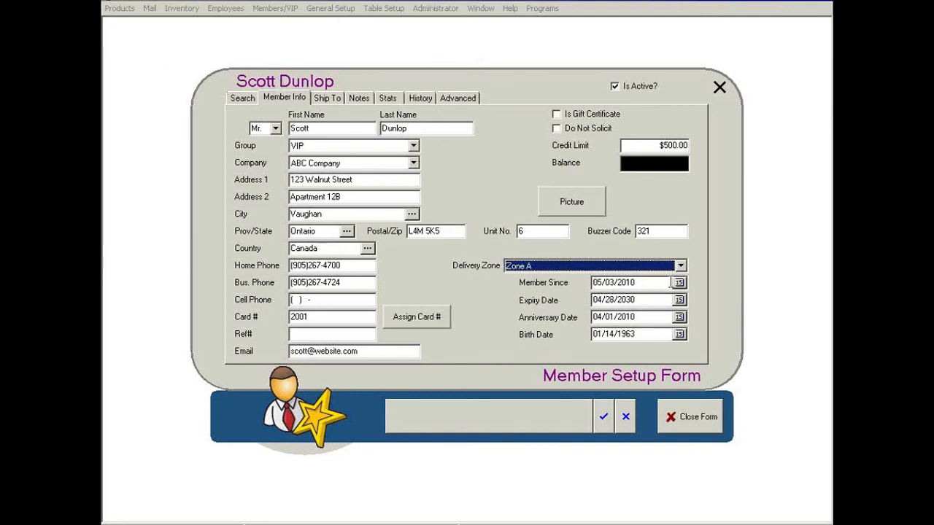
Step: Set the member's Expiry Date to 04/03/2030
{"action": "left_click", "coordinate": [680, 284]}
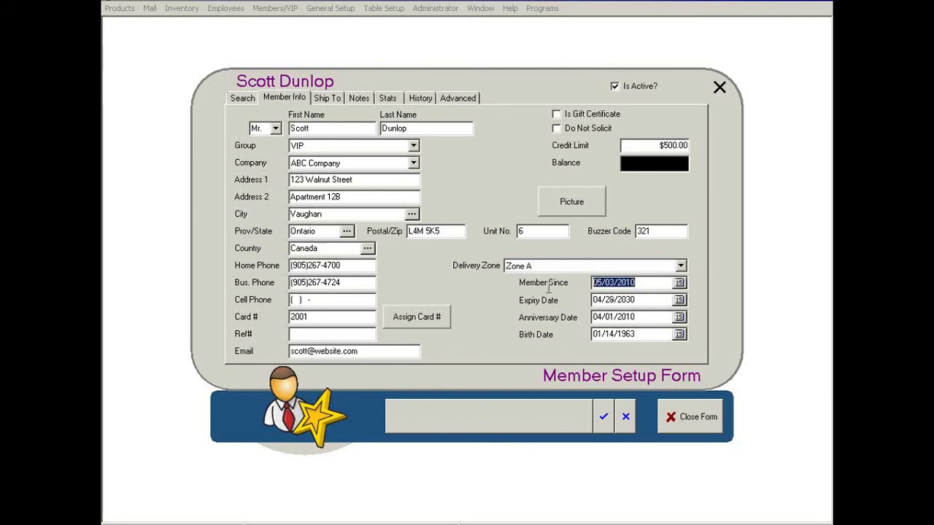
{"action": "left_click", "coordinate": [659, 302]}
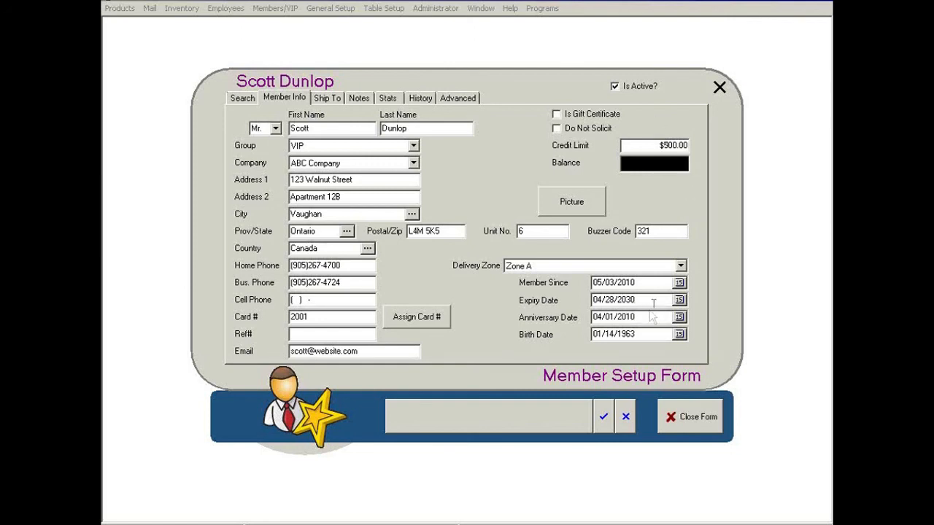
{"action": "left_click_drag", "start_coordinate": [654, 302], "coordinate": [539, 373]}
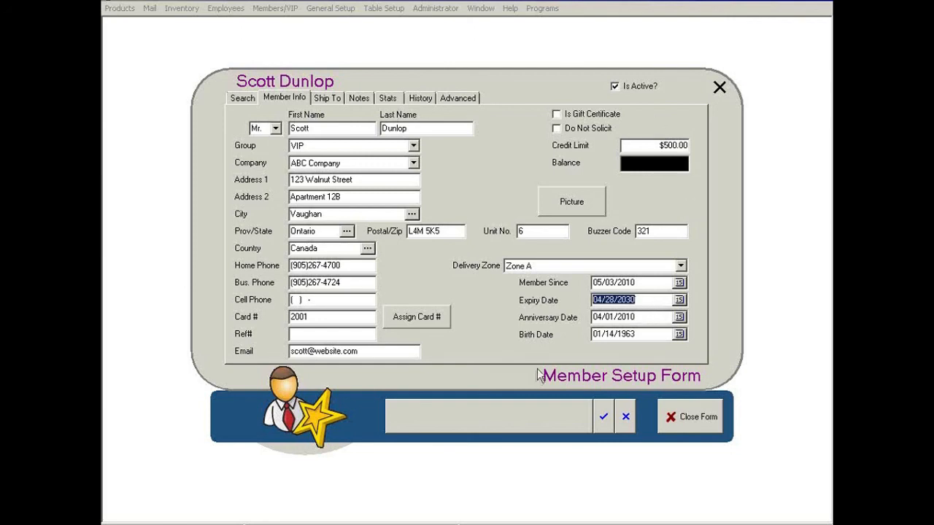
{"action": "type", "text": "04/03/2030"}
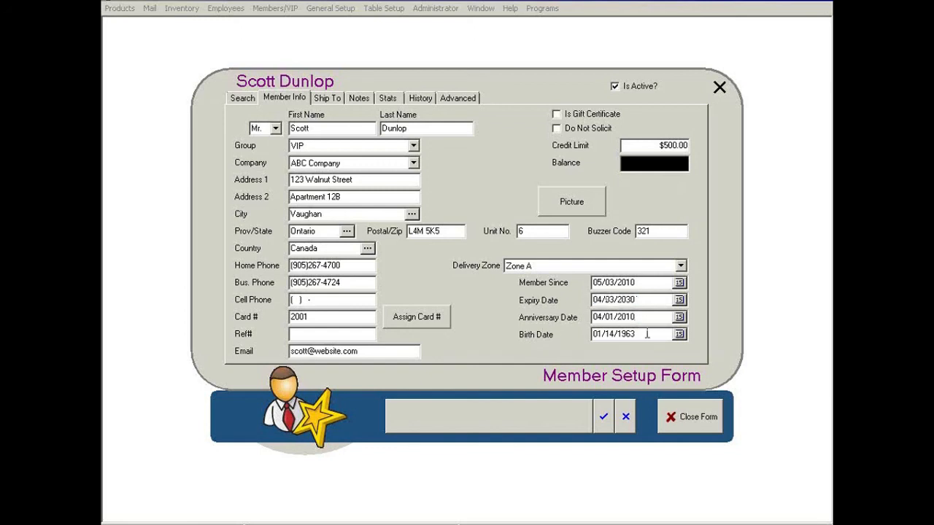
{"action": "left_click", "coordinate": [597, 403]}
Step: View the ABC Client and XYZ Client Ship To details and the member's Comment and Directions notes
{"action": "left_click", "coordinate": [327, 102]}
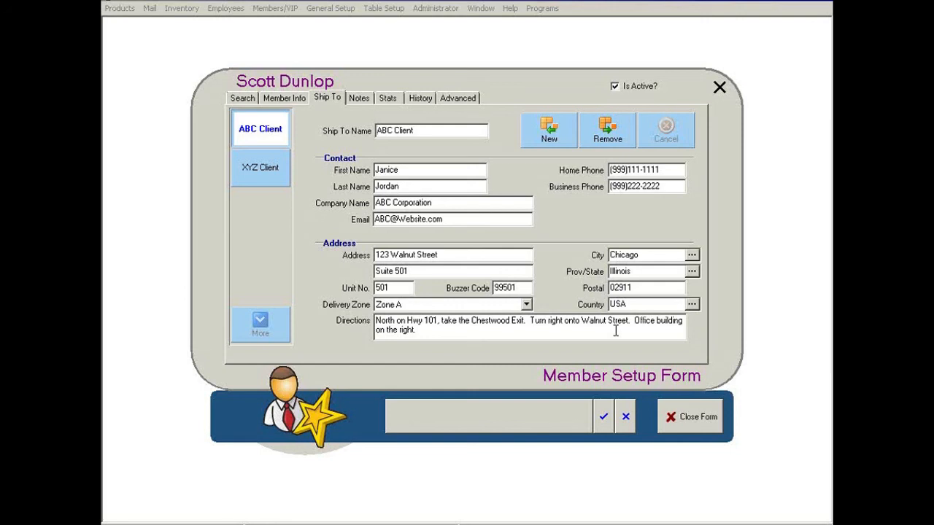
{"action": "left_click", "coordinate": [266, 175]}
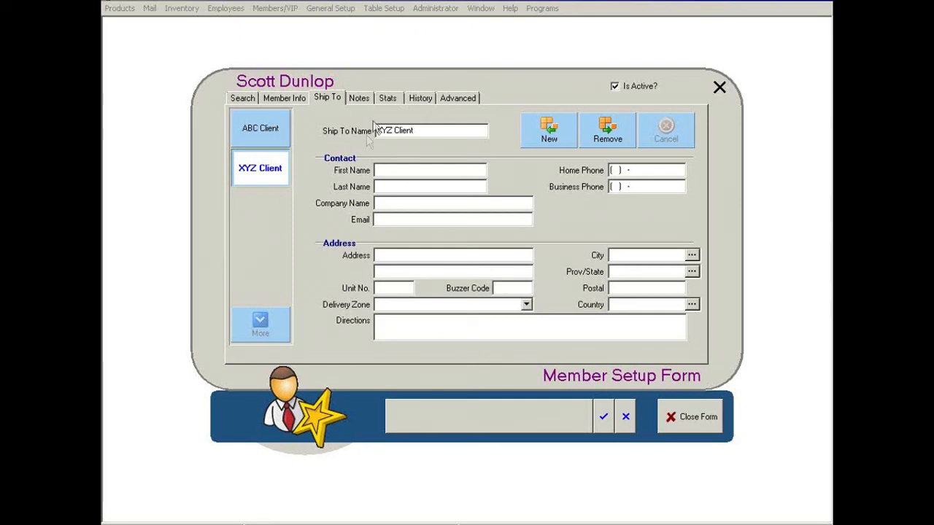
{"action": "left_click", "coordinate": [361, 100]}
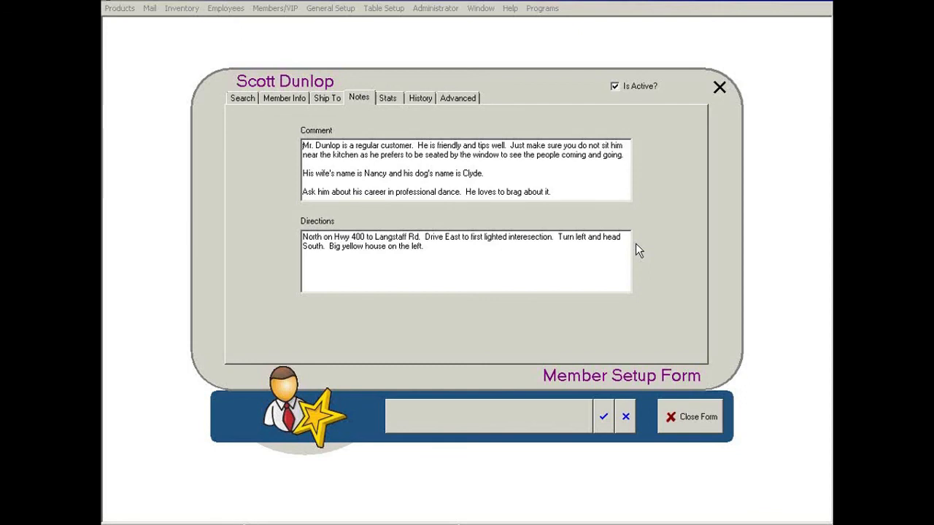
{"action": "left_click_drag", "start_coordinate": [430, 248], "coordinate": [303, 237]}
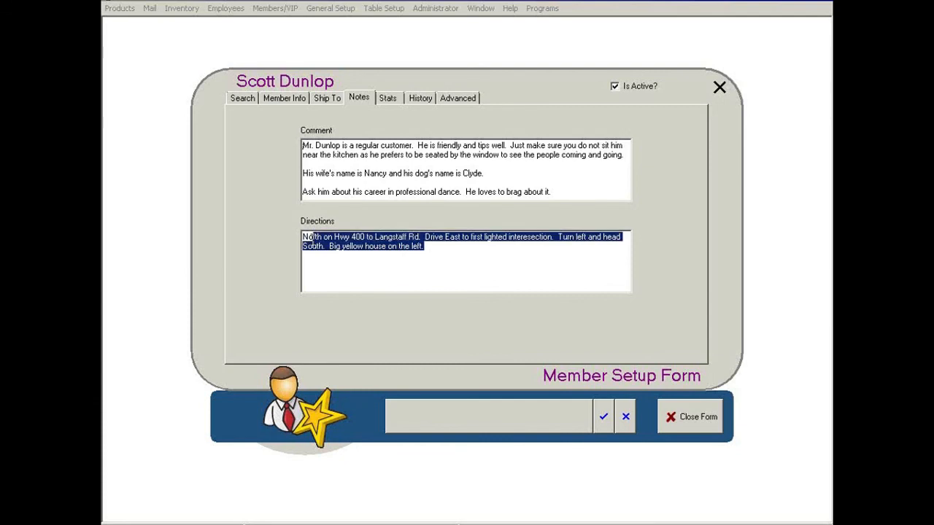
{"action": "left_click", "coordinate": [443, 268]}
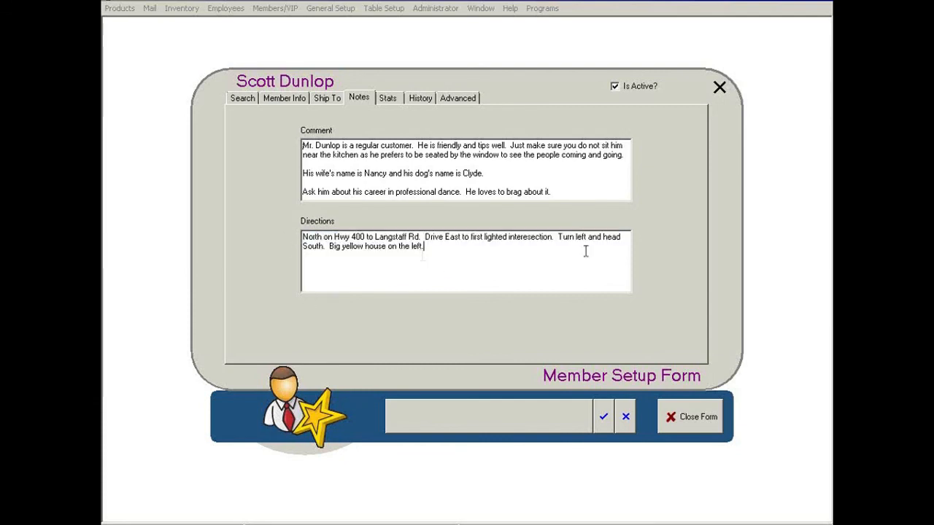
Step: Examine the member's statistics, including the visits, deliveries, Current Points and Points Used fields
{"action": "left_click", "coordinate": [388, 101]}
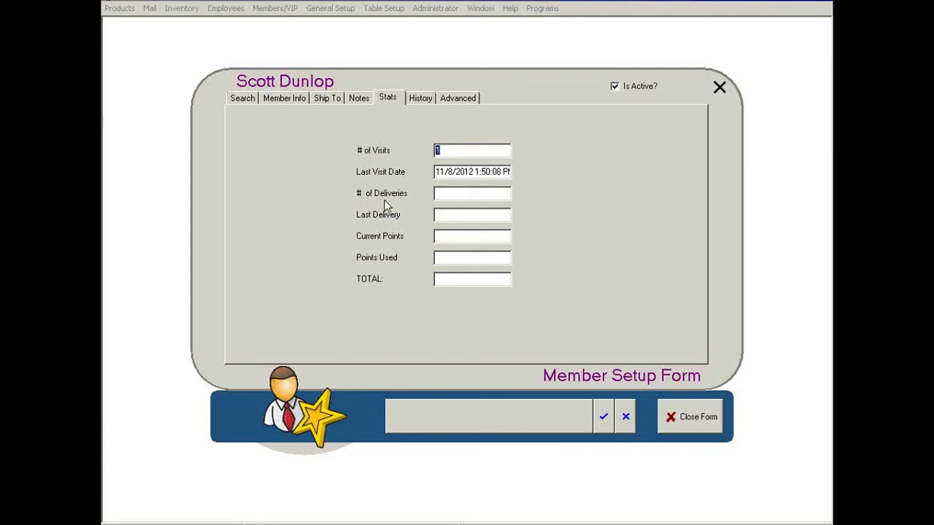
{"action": "left_click", "coordinate": [442, 237]}
{"action": "left_click", "coordinate": [442, 259]}
Step: Show the member's sales transaction history for Today
{"action": "left_click", "coordinate": [419, 98]}
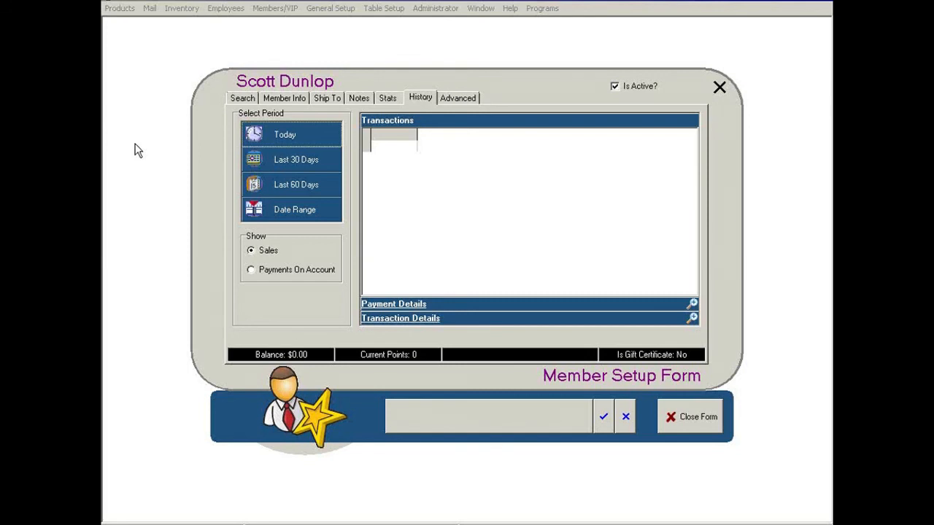
{"action": "left_click", "coordinate": [288, 137]}
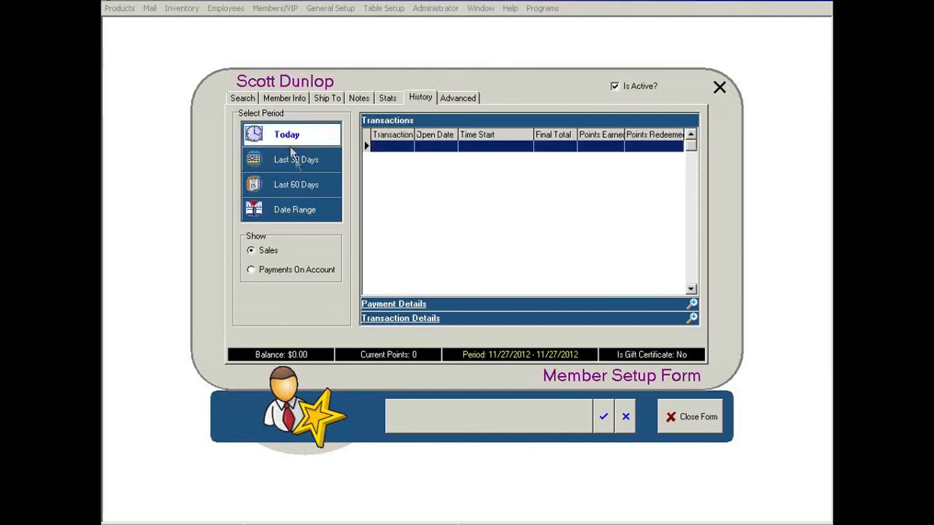
Step: View the member's sales history for Last 30 Days and Last 60 Days, and inspect the Date Range selection without changing it
{"action": "left_click", "coordinate": [296, 159]}
{"action": "left_click", "coordinate": [297, 190]}
{"action": "left_click", "coordinate": [295, 210]}
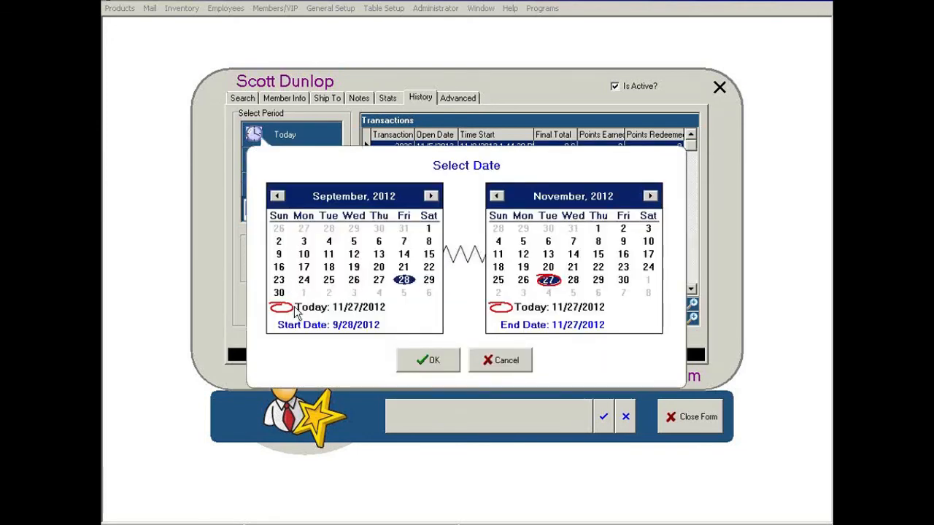
{"action": "left_click", "coordinate": [519, 360]}
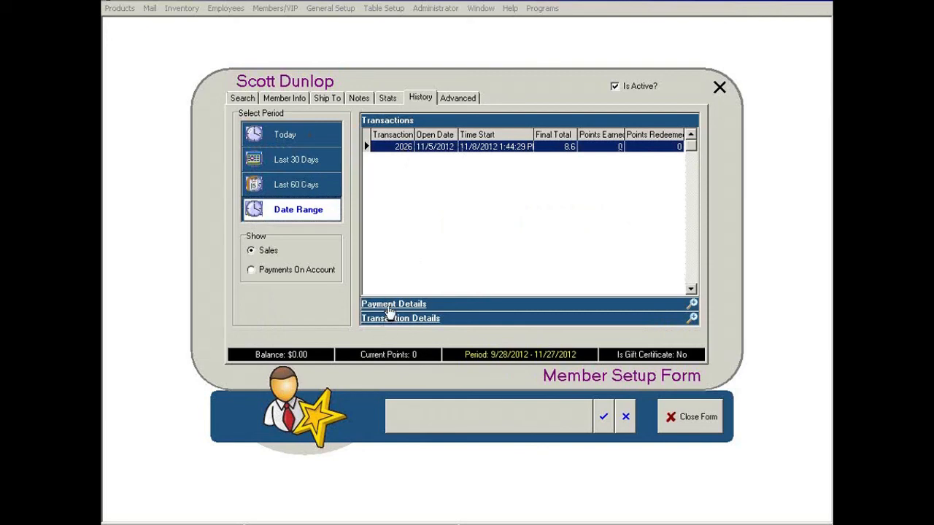
Step: Examine the listed sale's Transaction Details and Payment Details, including its pay method, and collapse both sections
{"action": "left_click", "coordinate": [694, 321]}
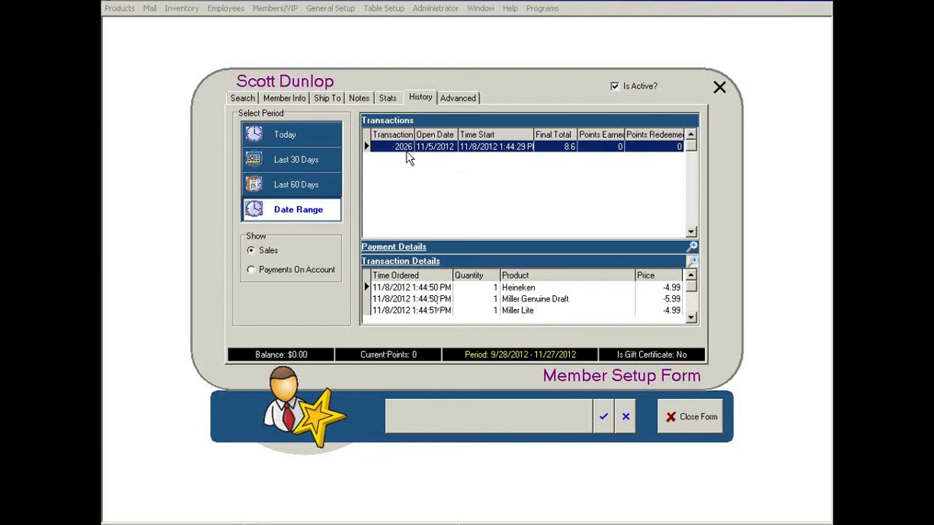
{"action": "left_click", "coordinate": [691, 319]}
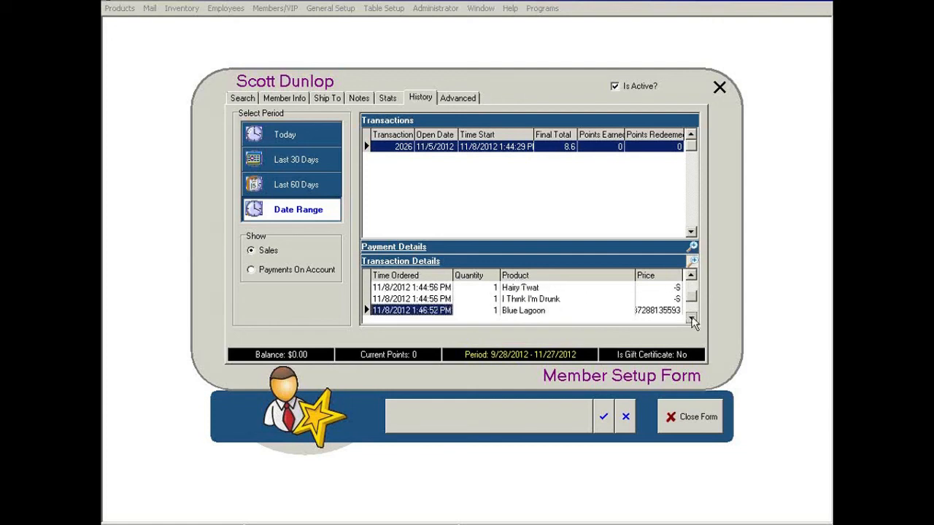
{"action": "left_click", "coordinate": [692, 246]}
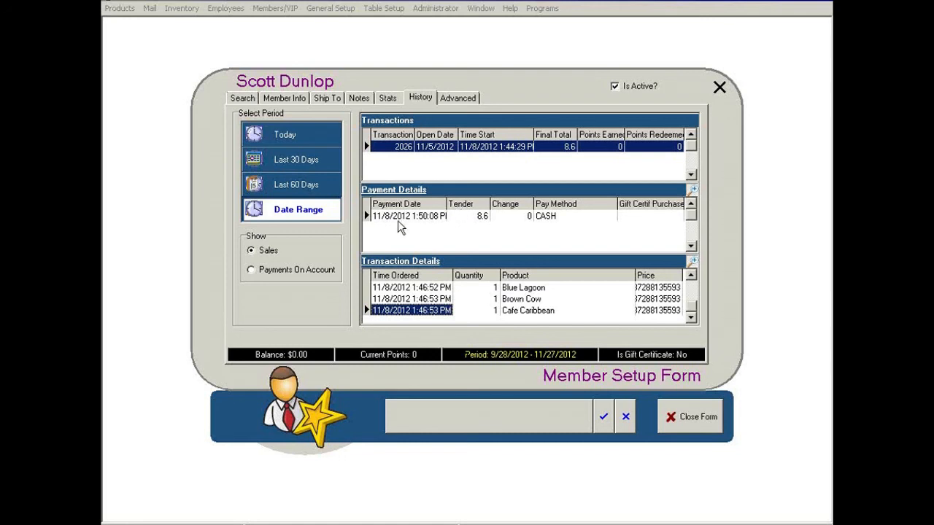
{"action": "left_click", "coordinate": [548, 217]}
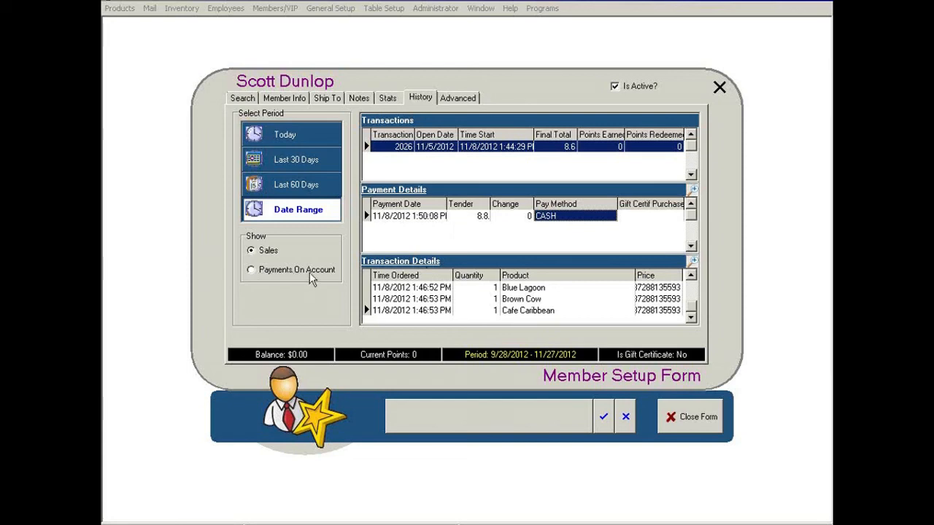
{"action": "left_click", "coordinate": [693, 190]}
{"action": "left_click", "coordinate": [693, 260]}
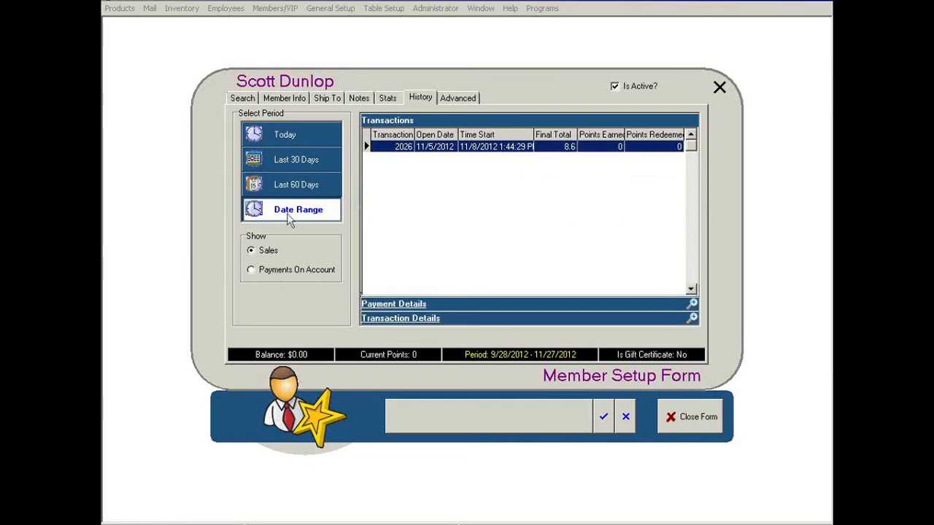
Step: Show the member's Payments On Account history and compare the Today, Last 30 Days and Last 60 Days periods
{"action": "left_click", "coordinate": [274, 271]}
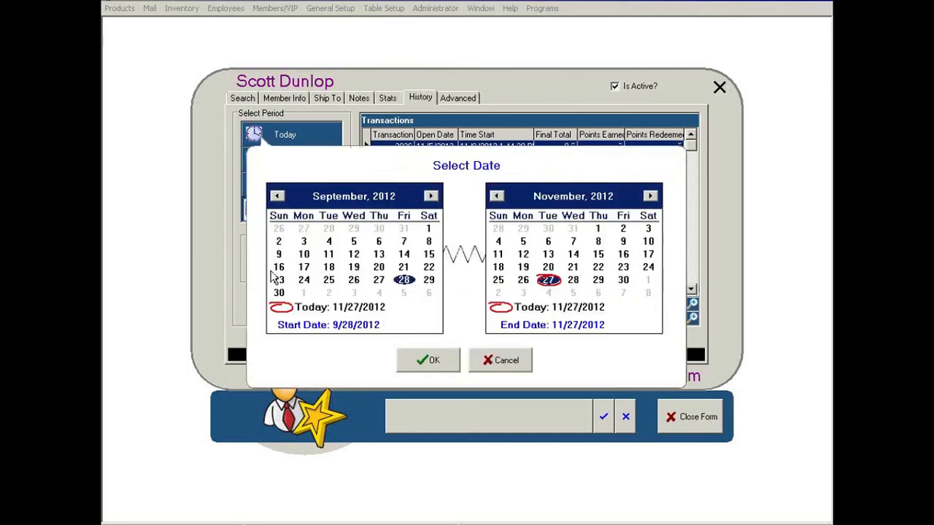
{"action": "left_click", "coordinate": [506, 357]}
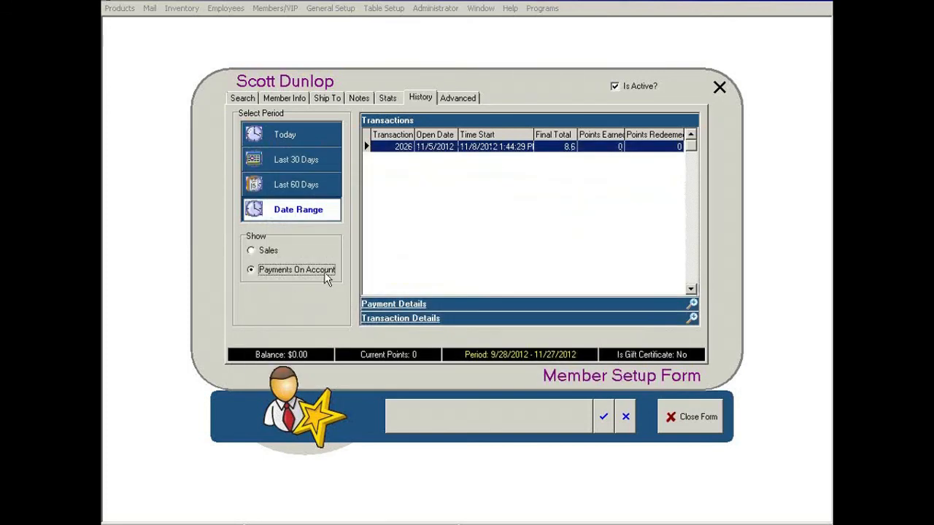
{"action": "left_click", "coordinate": [285, 182]}
{"action": "left_click", "coordinate": [291, 162]}
{"action": "left_click", "coordinate": [293, 180]}
{"action": "left_click", "coordinate": [296, 161]}
{"action": "left_click", "coordinate": [294, 138]}
{"action": "left_click", "coordinate": [299, 167]}
{"action": "left_click", "coordinate": [300, 185]}
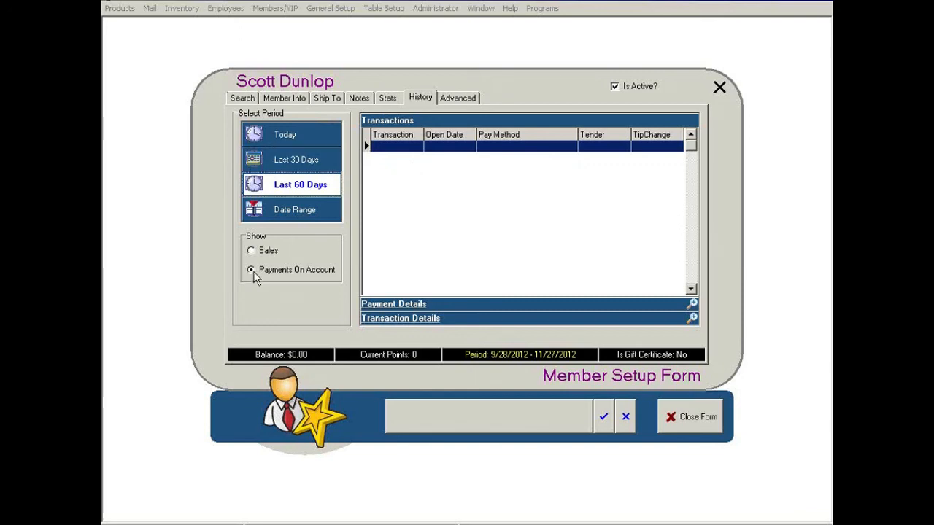
Step: Enable Fed Tx Exempt for the member and compare member and group tax settings by toggling Use Member Settings, leaving it on
{"action": "left_click", "coordinate": [453, 99]}
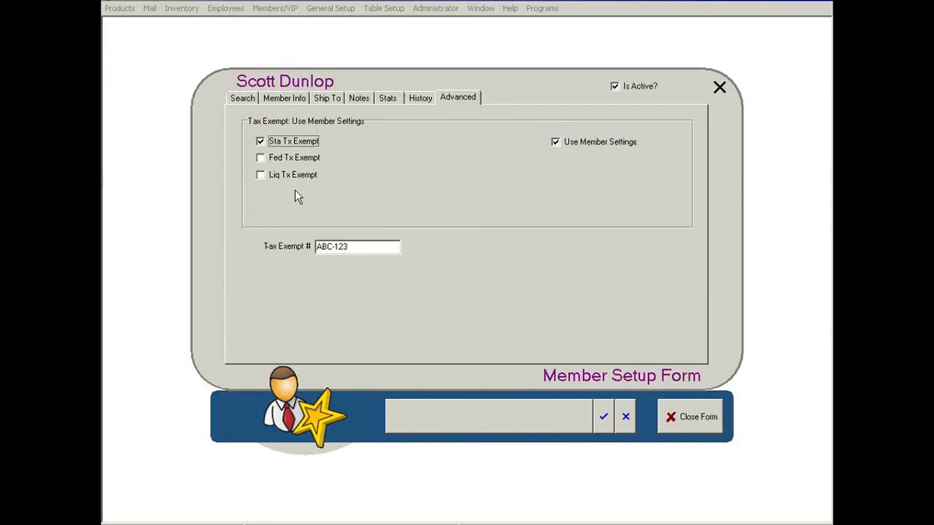
{"action": "left_click", "coordinate": [261, 158]}
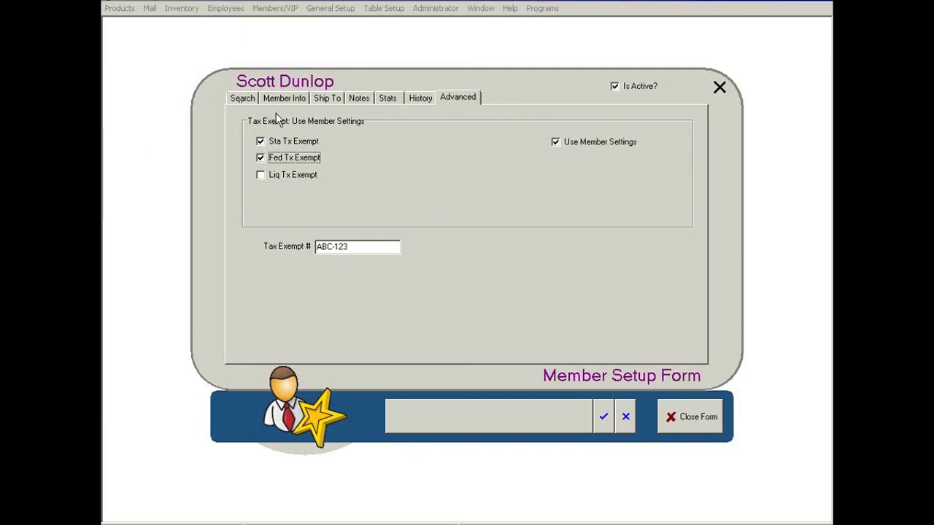
{"action": "left_click", "coordinate": [555, 142]}
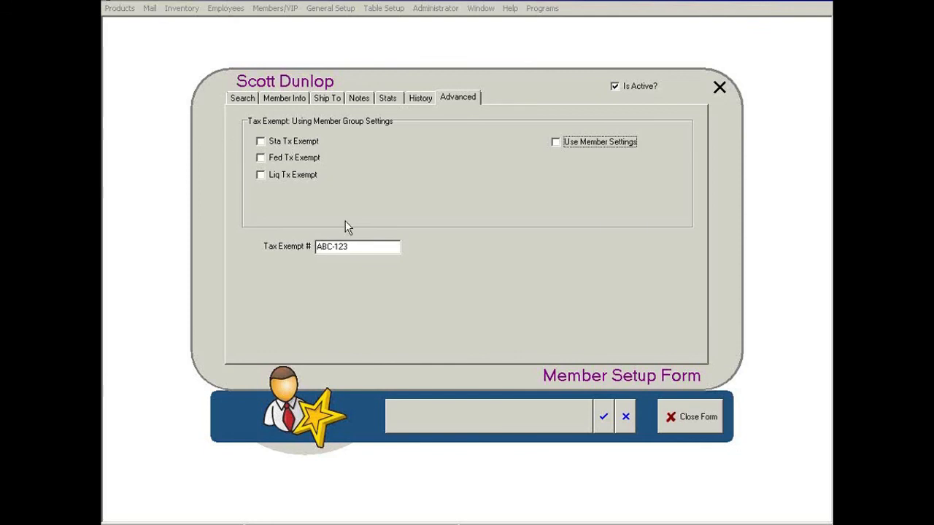
{"action": "left_click", "coordinate": [569, 145]}
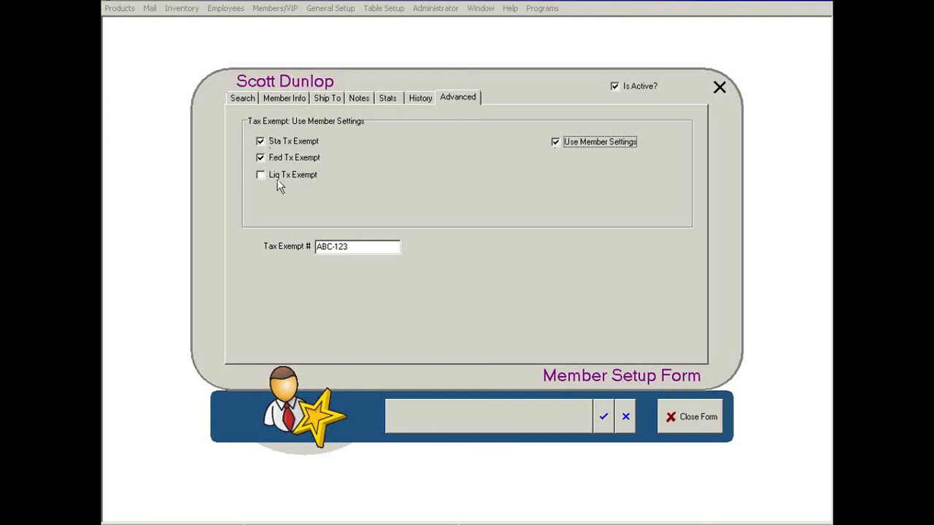
{"action": "left_click", "coordinate": [603, 146]}
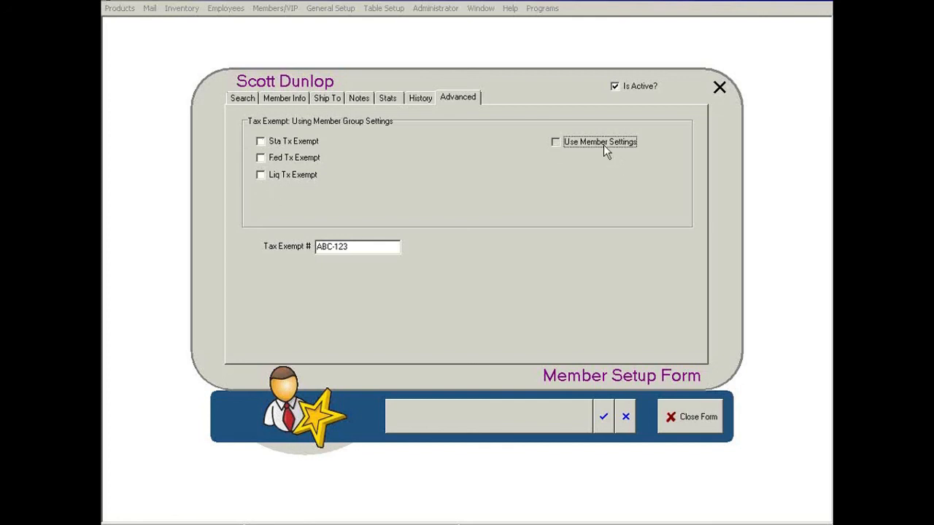
{"action": "left_click", "coordinate": [604, 146]}
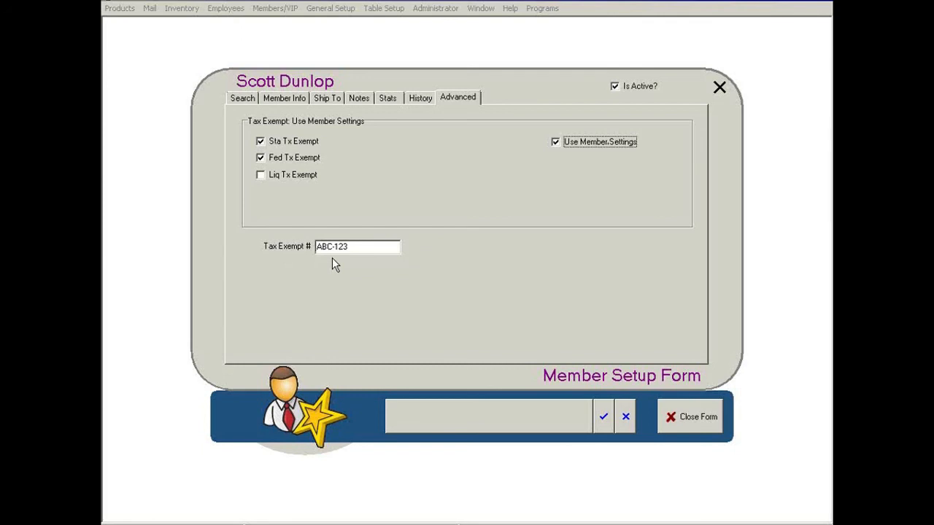
Step: Return to the member's general information and close the Member Setup form
{"action": "left_click", "coordinate": [282, 100]}
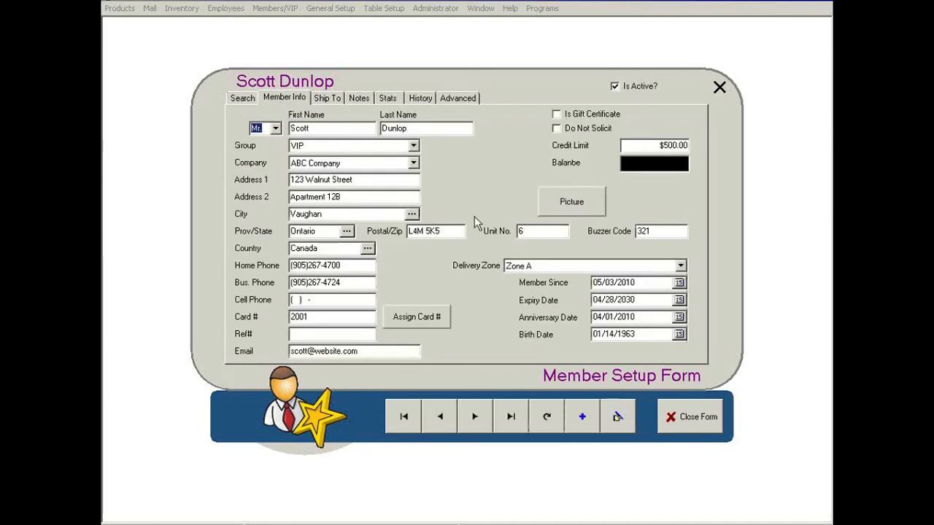
{"action": "left_click", "coordinate": [670, 408]}
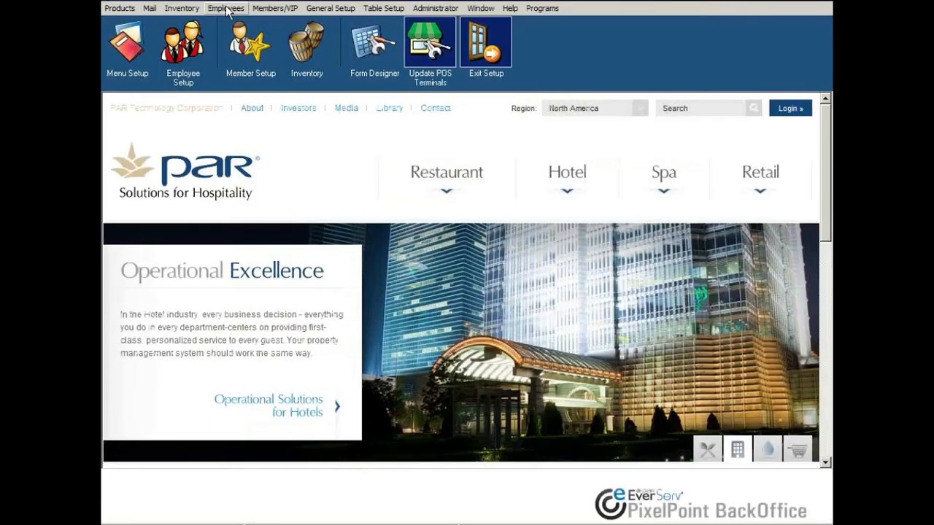
{"action": "left_click", "coordinate": [282, 10]}
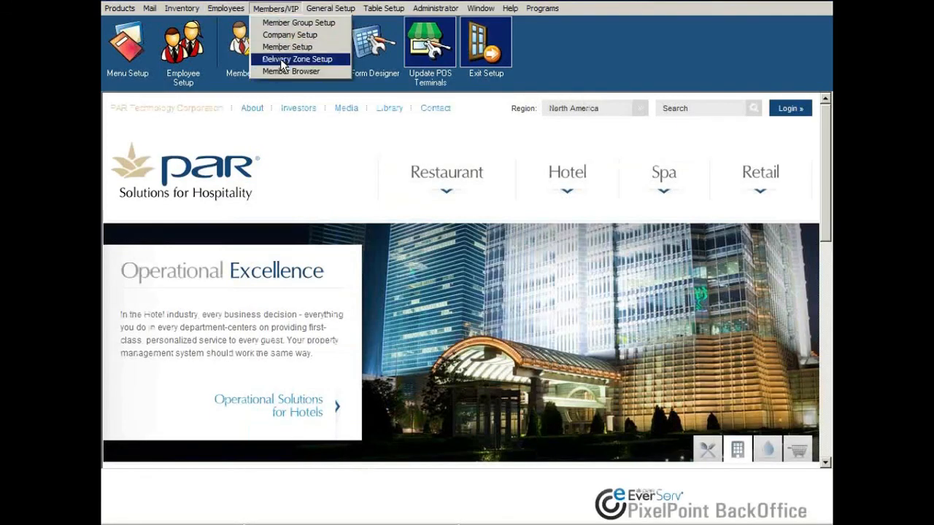
{"action": "mouse_move", "coordinate": [234, 14]}
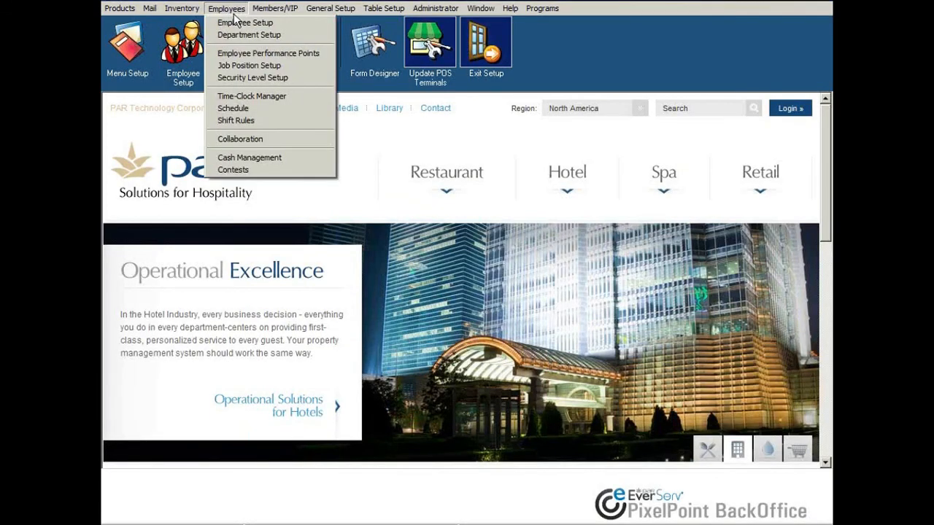